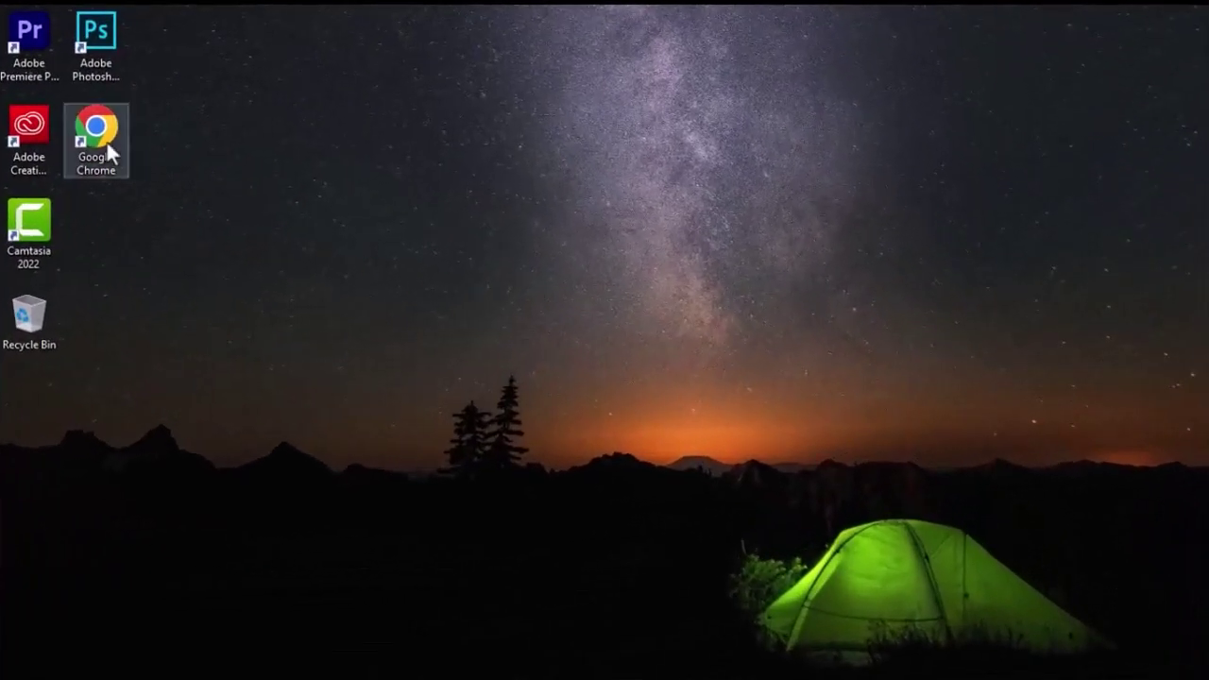
# Launch Google Chrome and load the Shopify homepage at shopify.com.
pyautogui.doubleClick(106, 140)
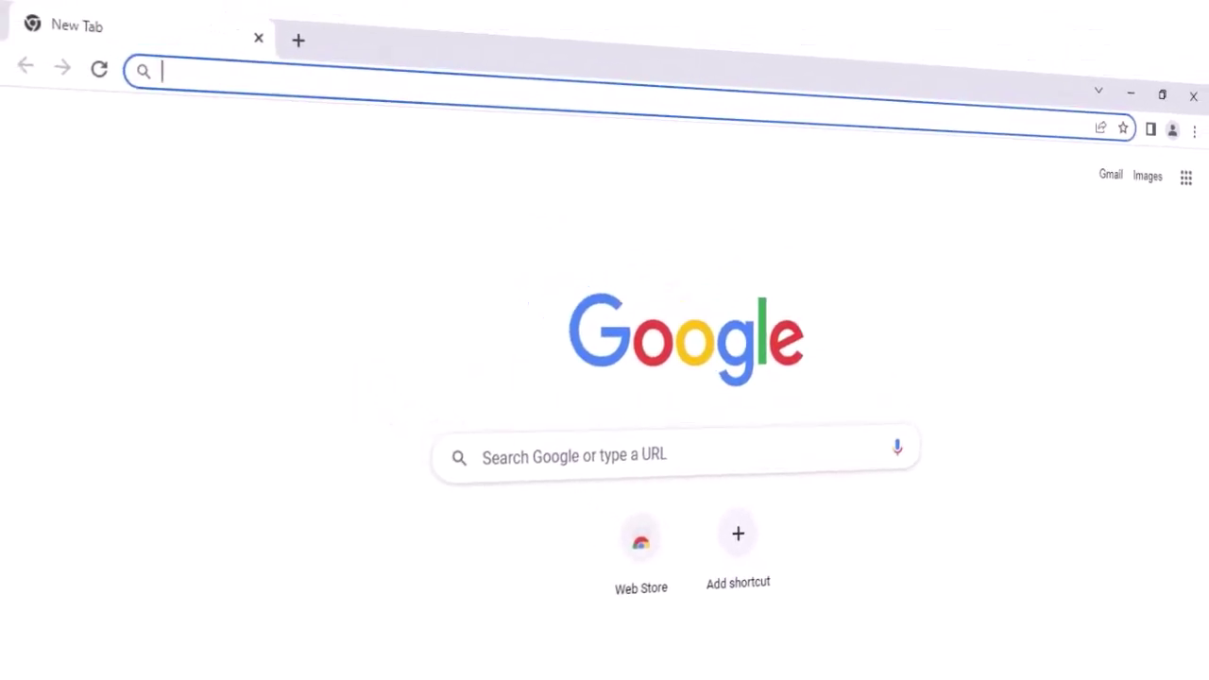
pyautogui.write('shopify.com')
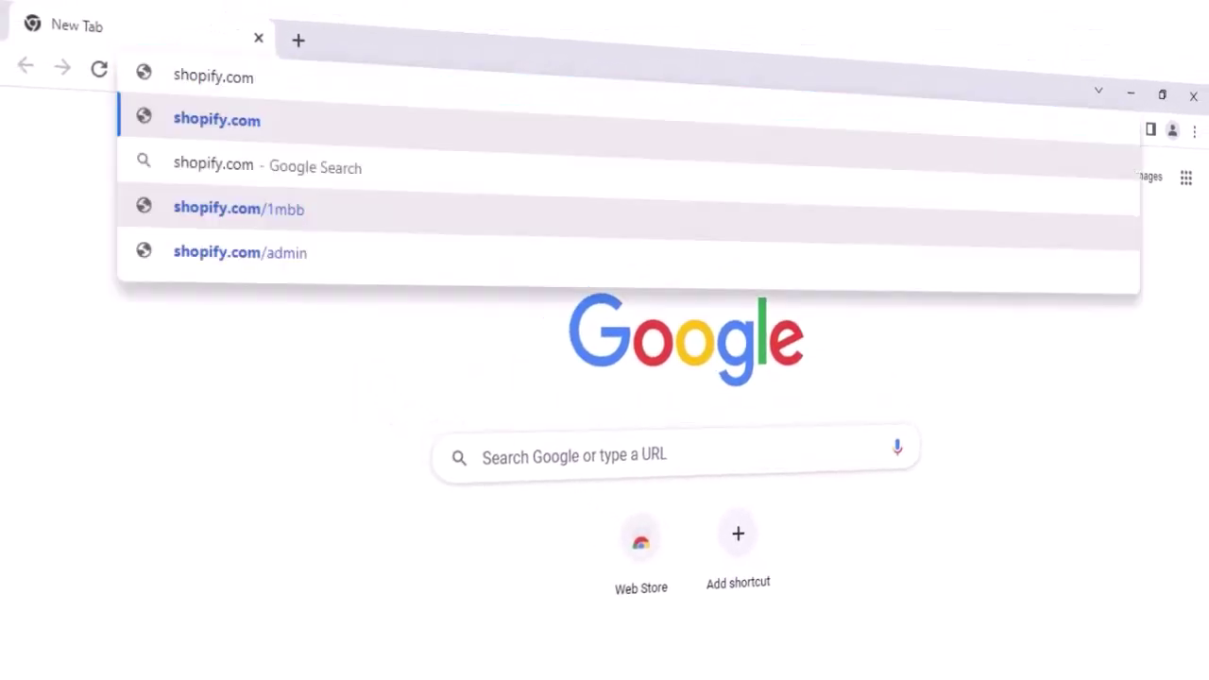
pyautogui.press('Return')
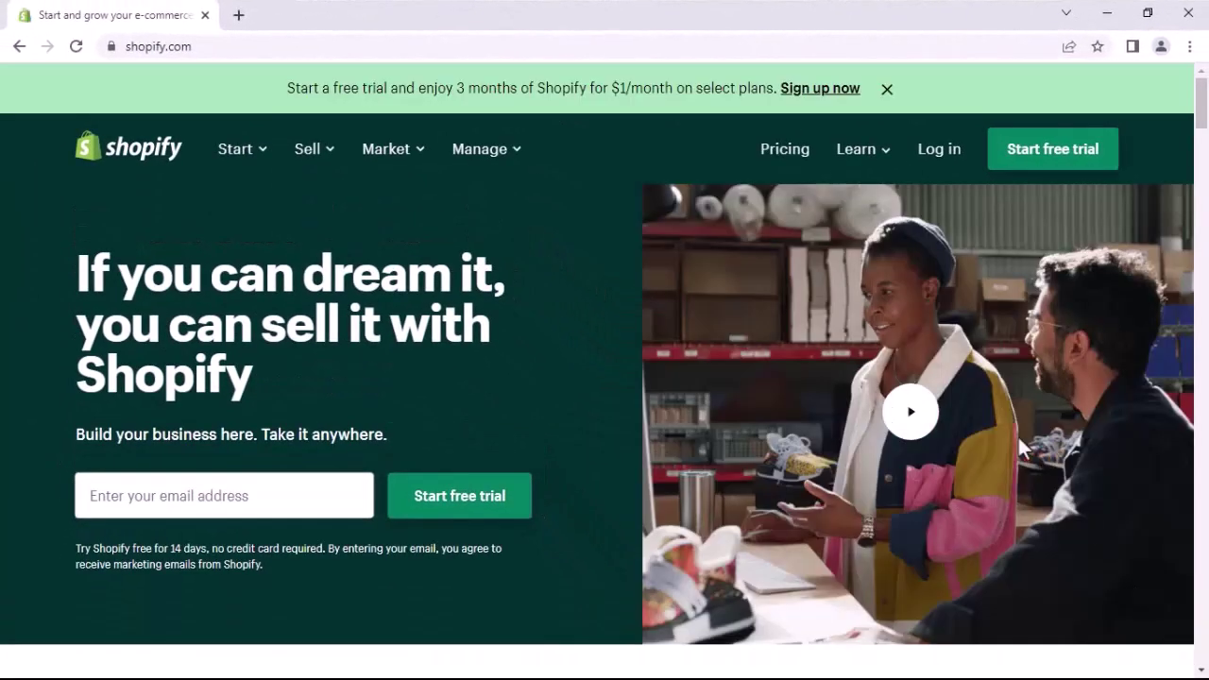
# Start the free sign-up through the $5/month Starter plan on the Pricing page.
pyautogui.click(780, 159)
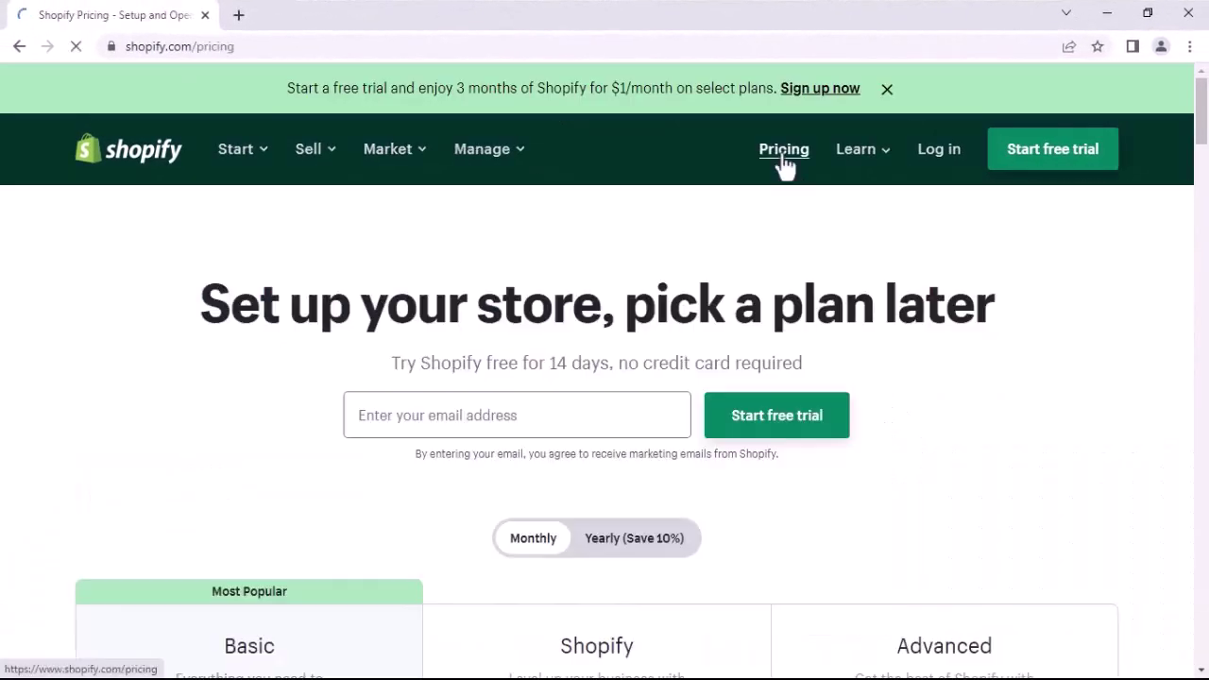
pyautogui.scroll(-14, 605, 378)
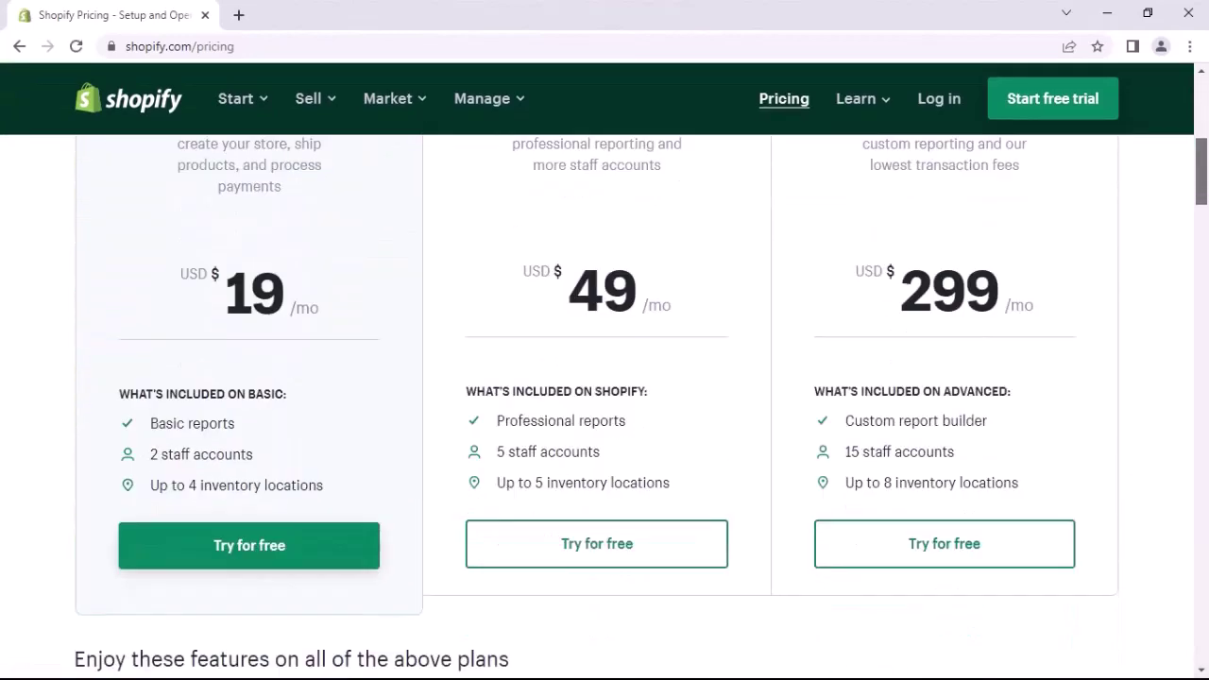
pyautogui.scroll(-3, 605, 378)
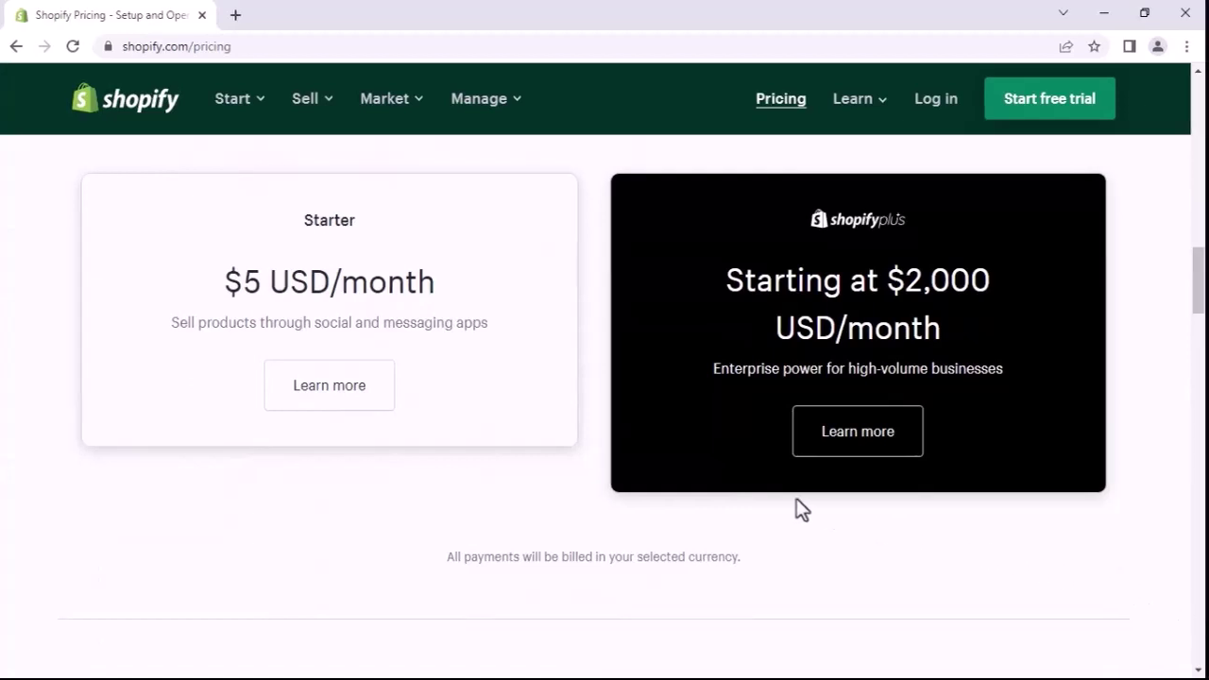
pyautogui.click(328, 397)
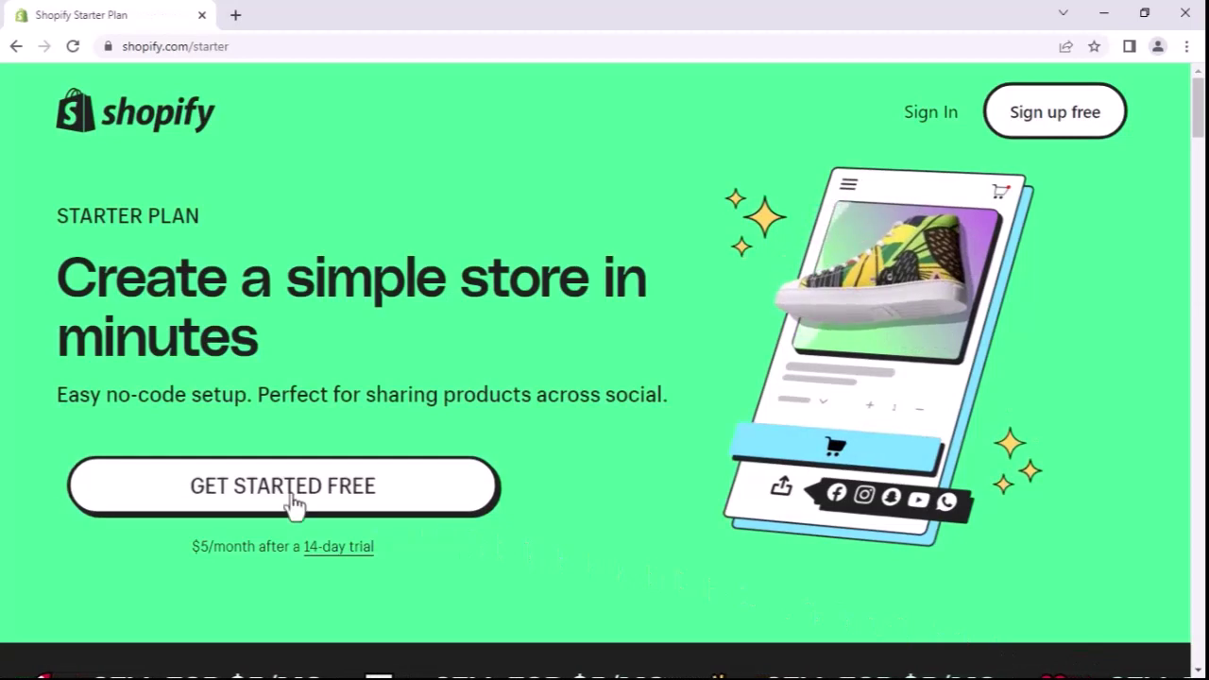
pyautogui.click(294, 506)
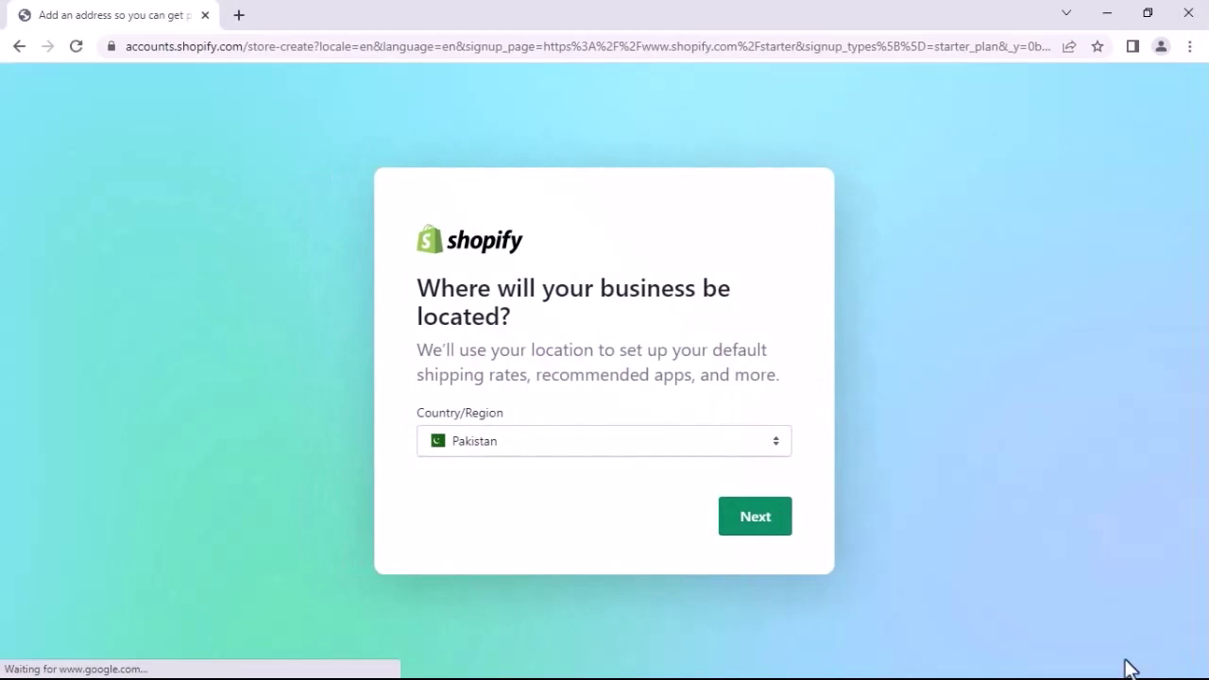
# Confirm Pakistan as the business location, log in with the existing email account, and decline saving the password.
pyautogui.click(756, 533)
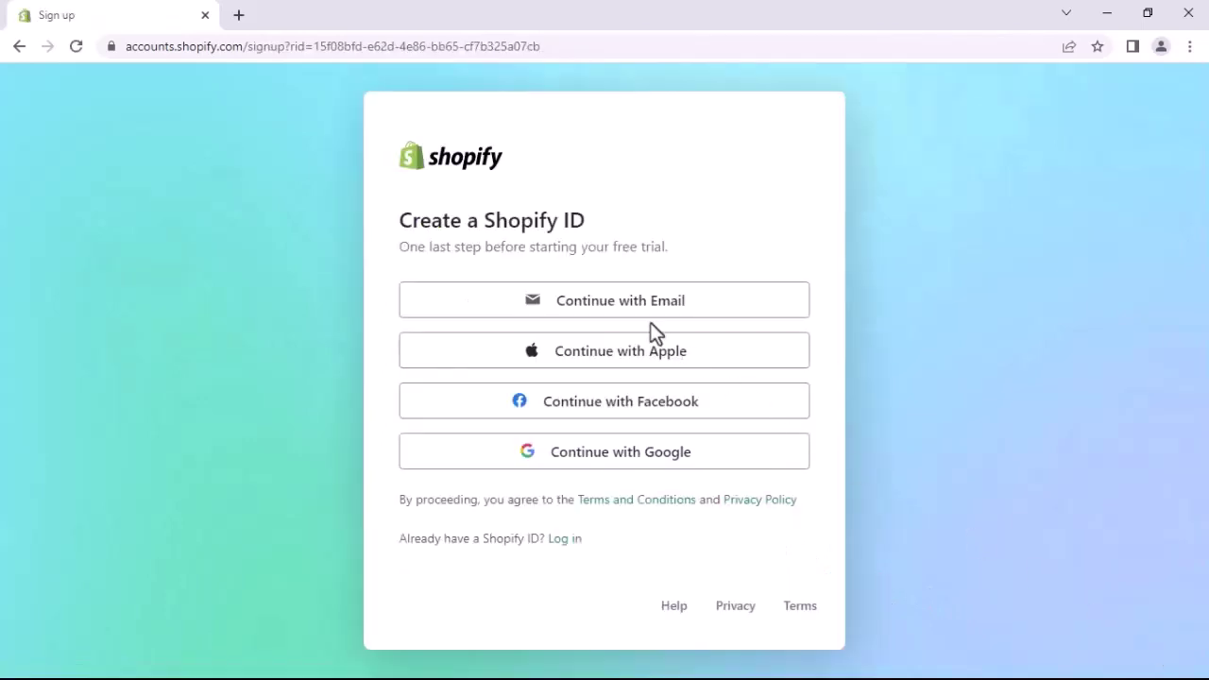
pyautogui.click(629, 312)
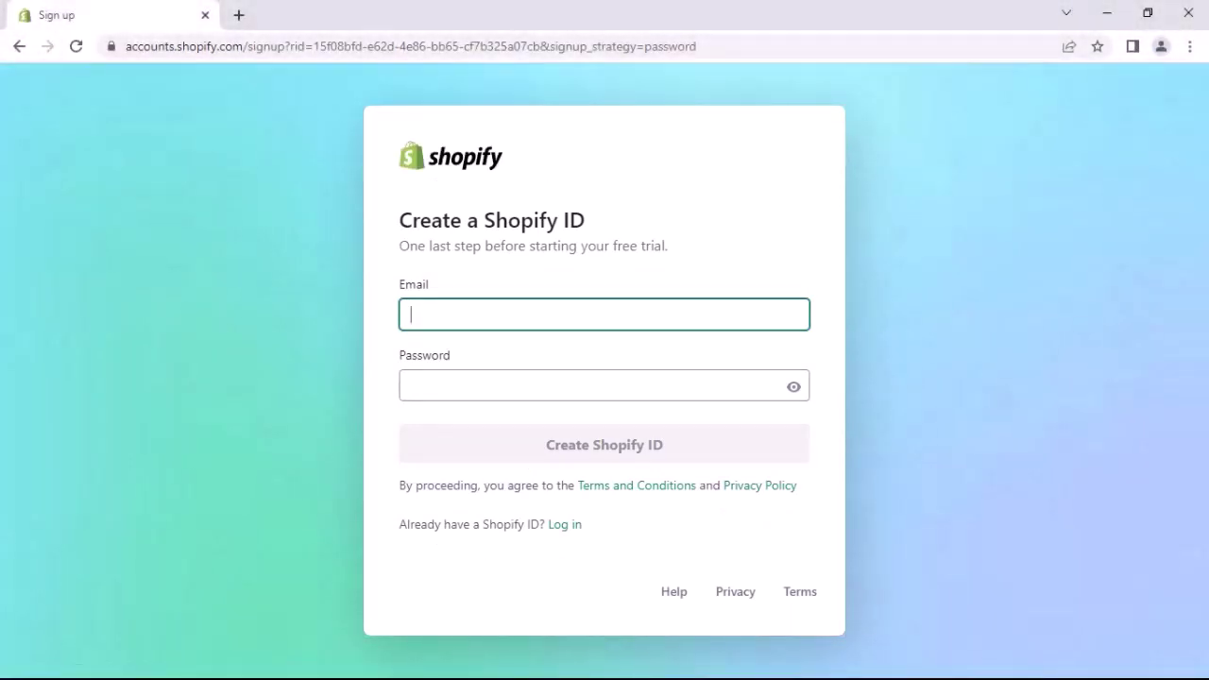
pyautogui.click(555, 526)
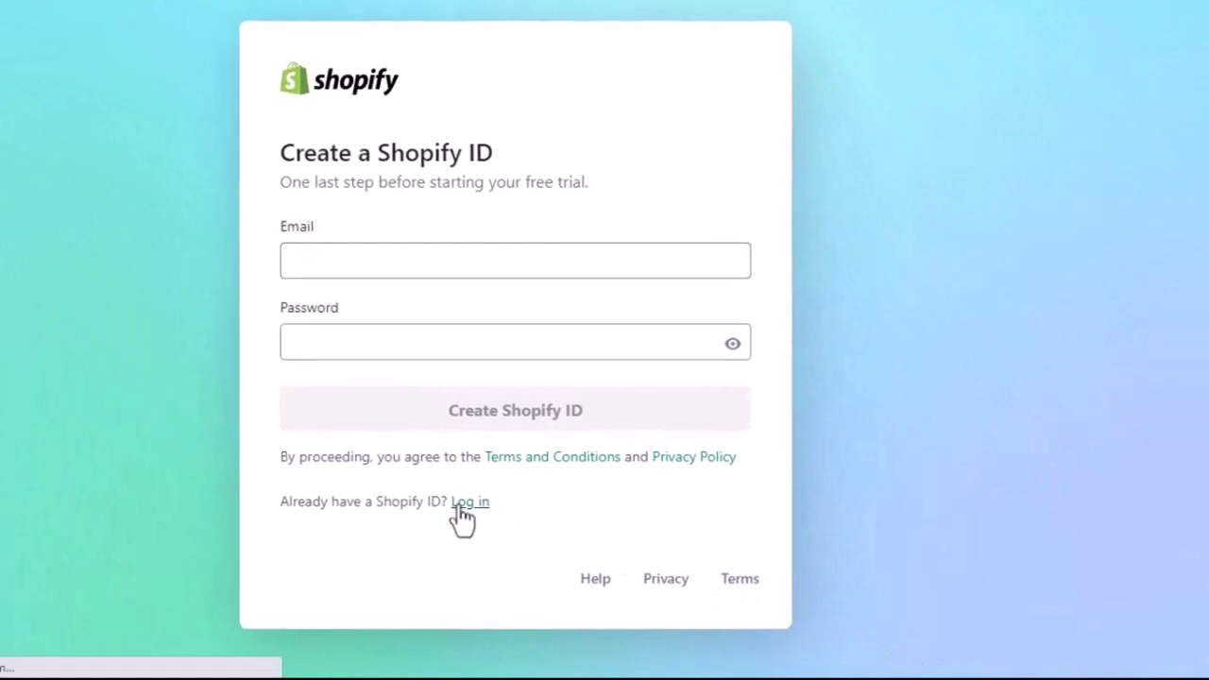
pyautogui.click(470, 501)
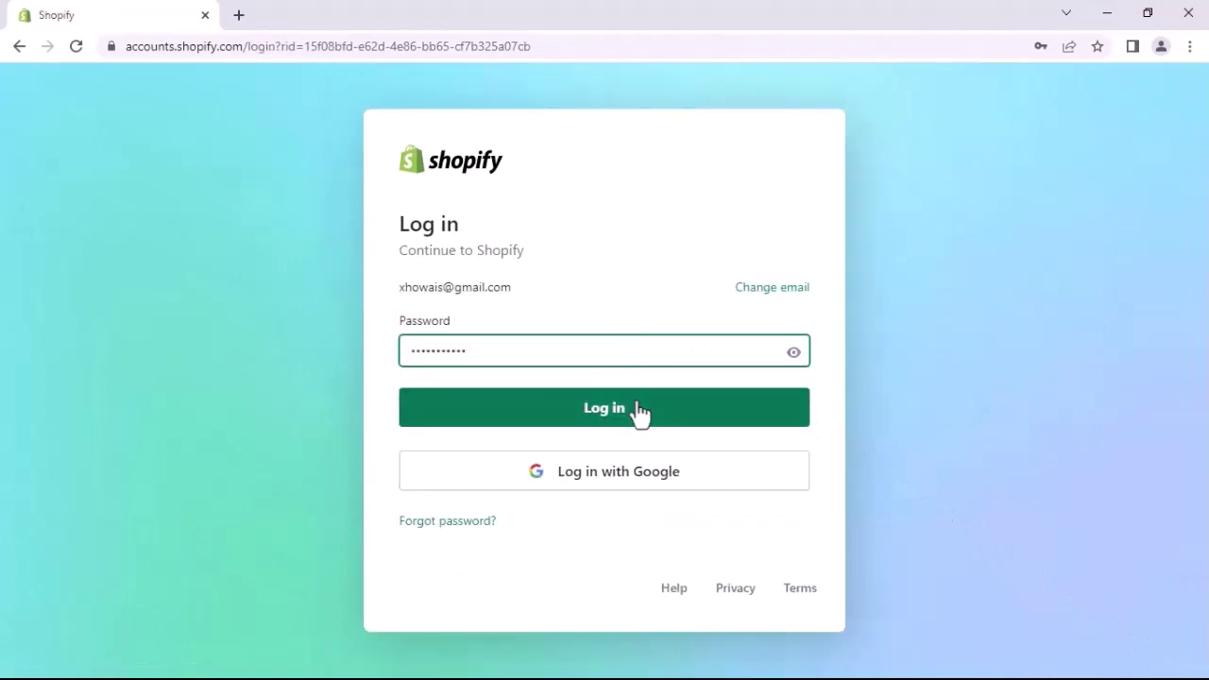
pyautogui.click(638, 409)
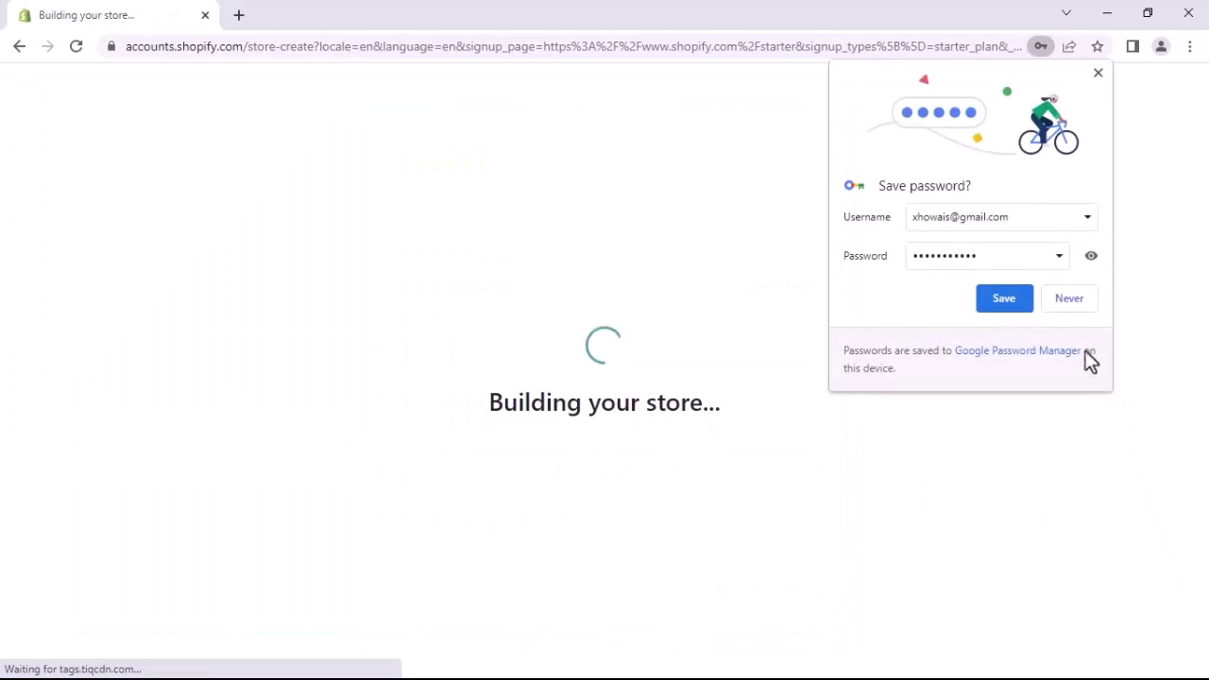
pyautogui.click(1069, 302)
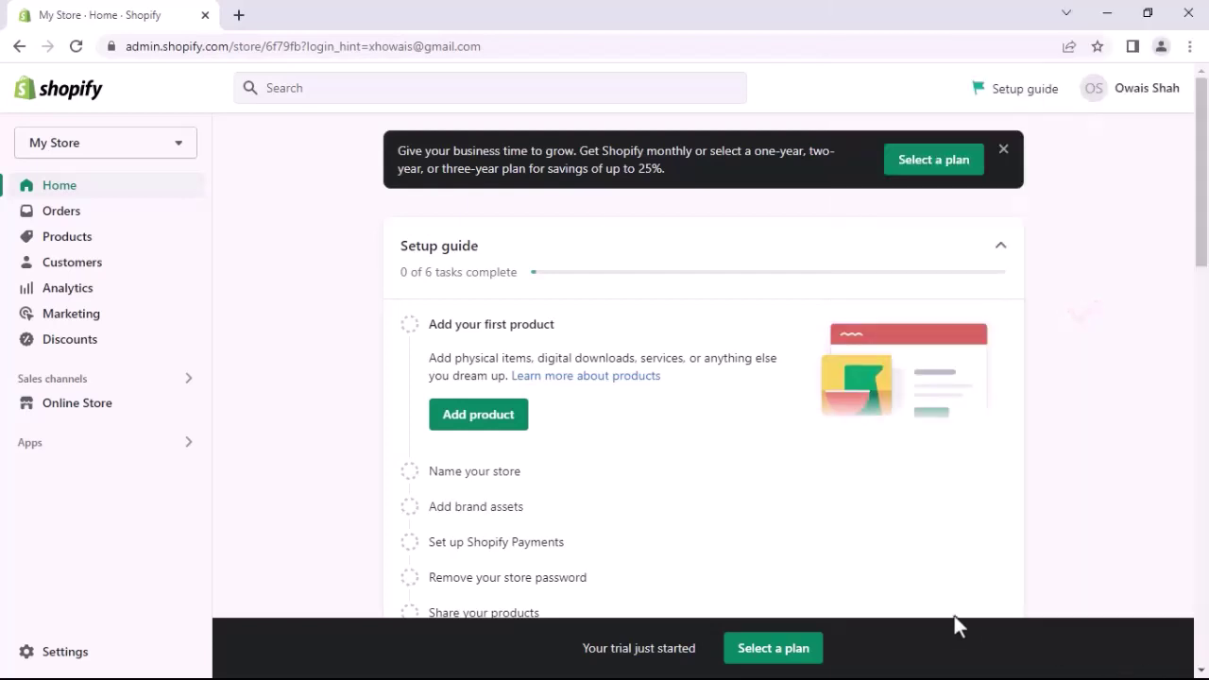
# Preview the Start-themed storefront, dismiss its password notice, then go back to the admin's brand settings.
pyautogui.click(104, 423)
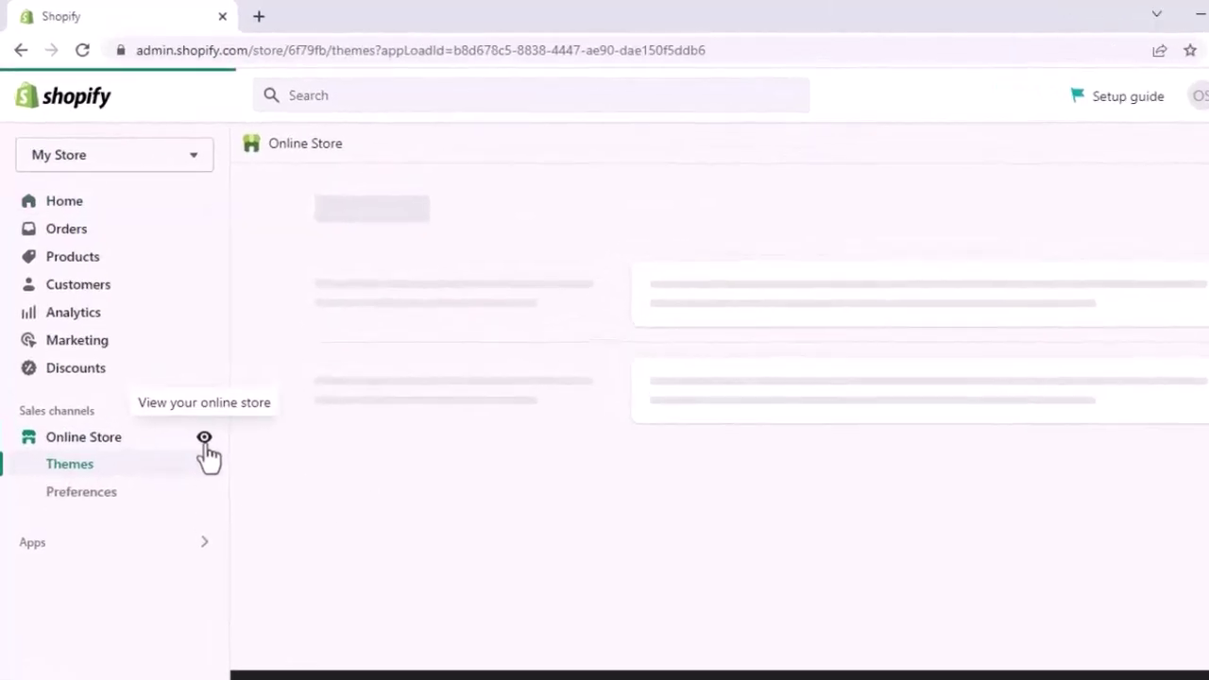
pyautogui.click(204, 439)
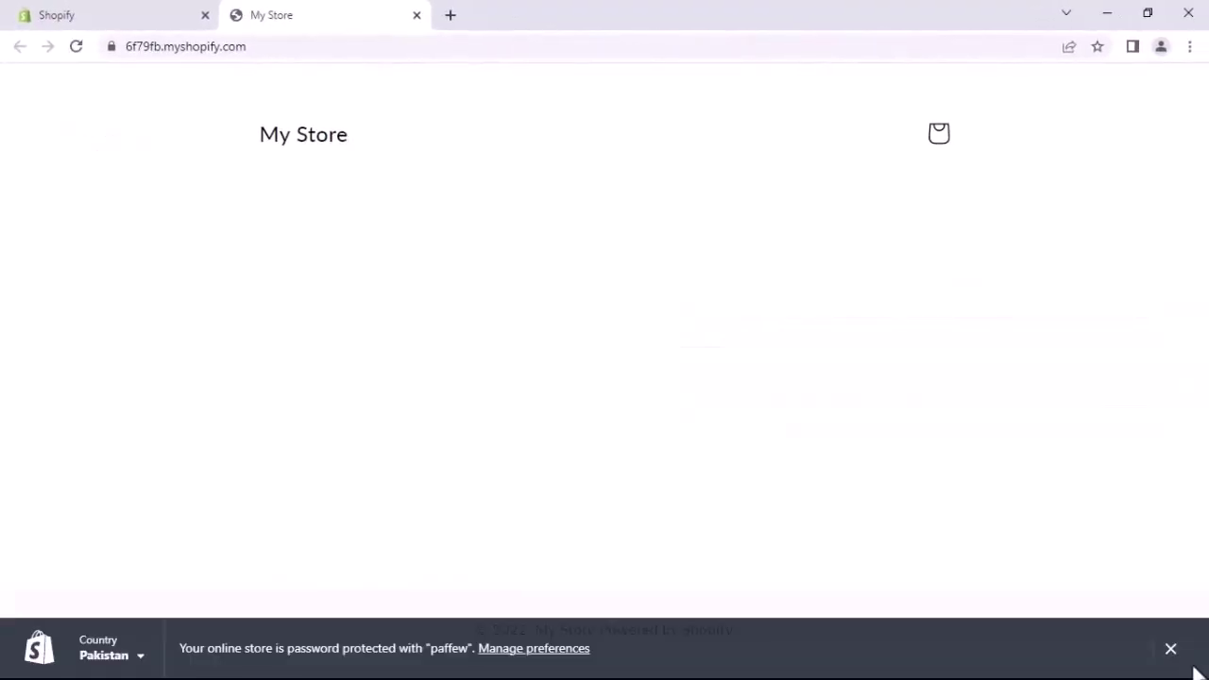
pyautogui.click(1171, 648)
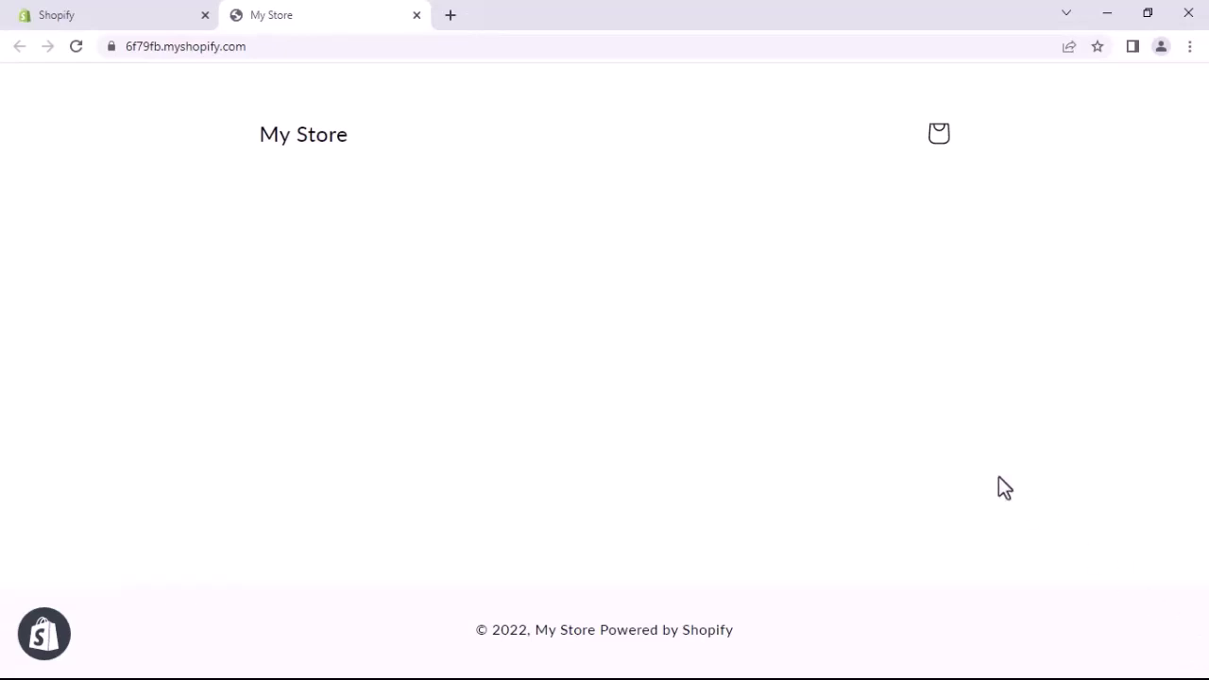
pyautogui.click(416, 15)
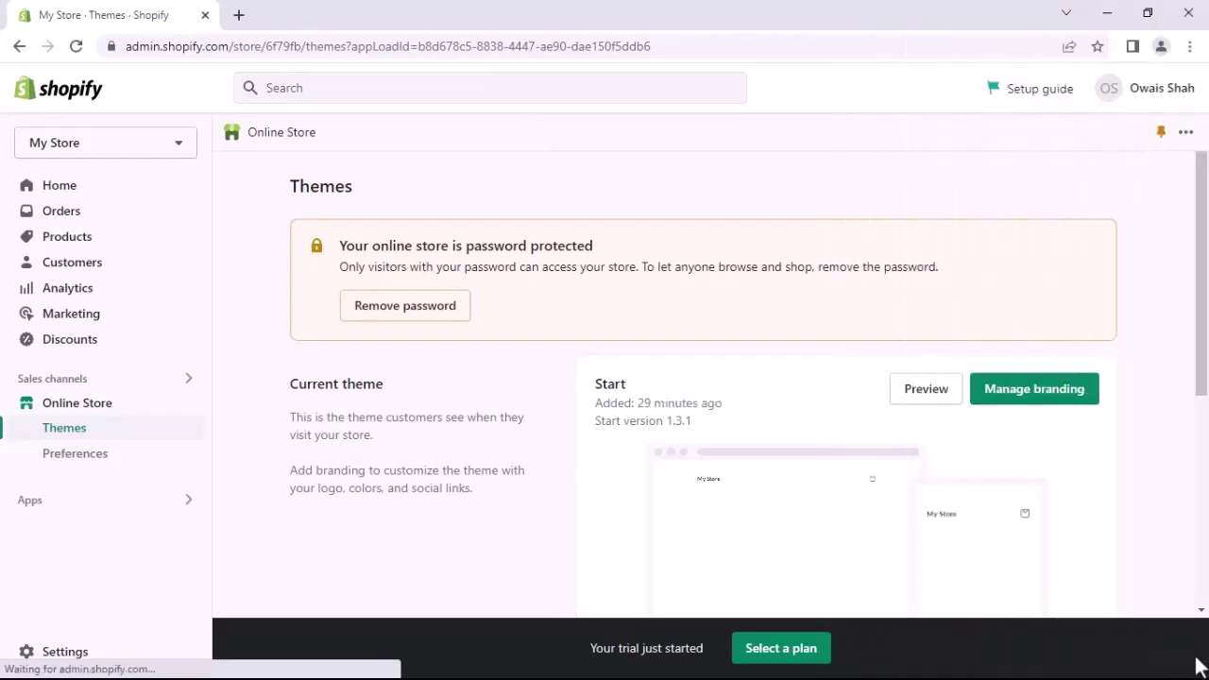
pyautogui.click(1053, 416)
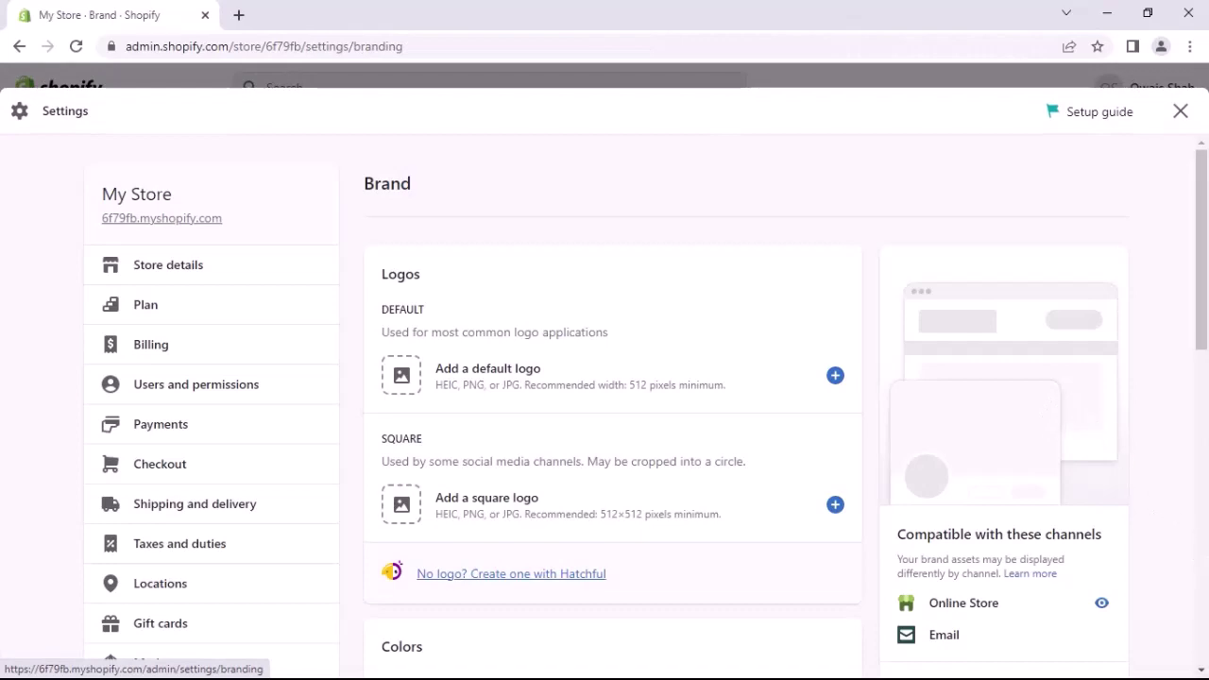
# Scroll through Brand settings to review the empty logo, color, cover, slogan and description slots.
pyautogui.scroll(-7, 645, 407)
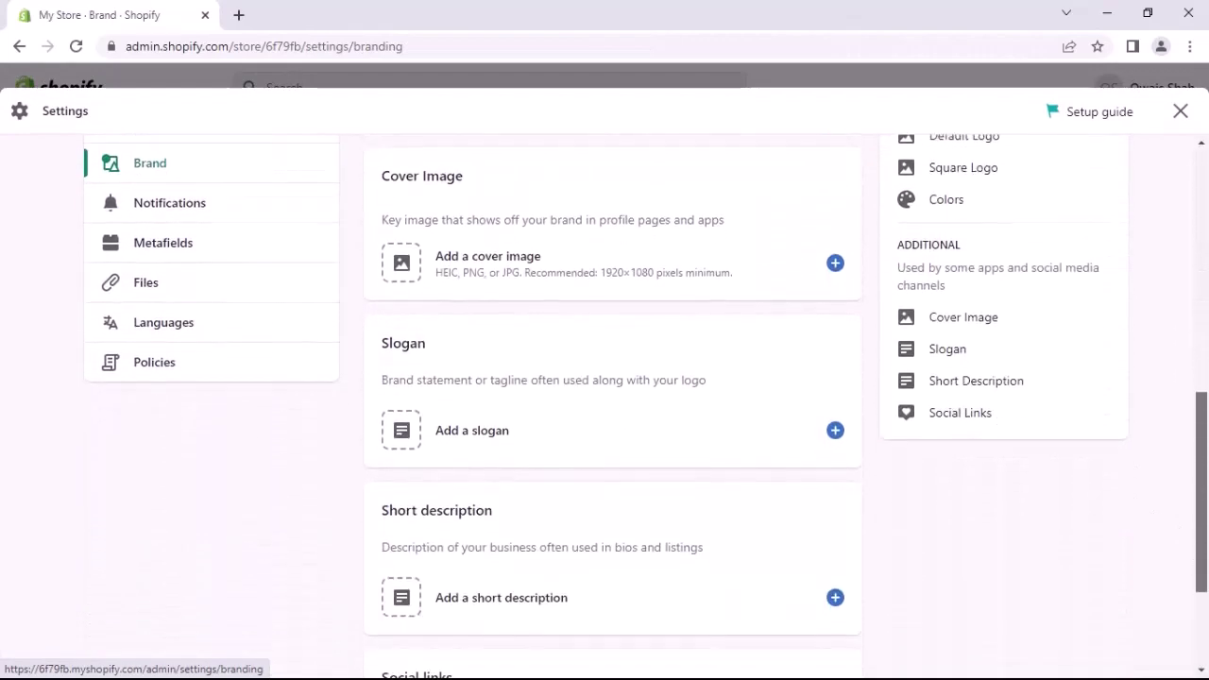
pyautogui.scroll(-2, 612, 407)
pyautogui.scroll(10, 612, 406)
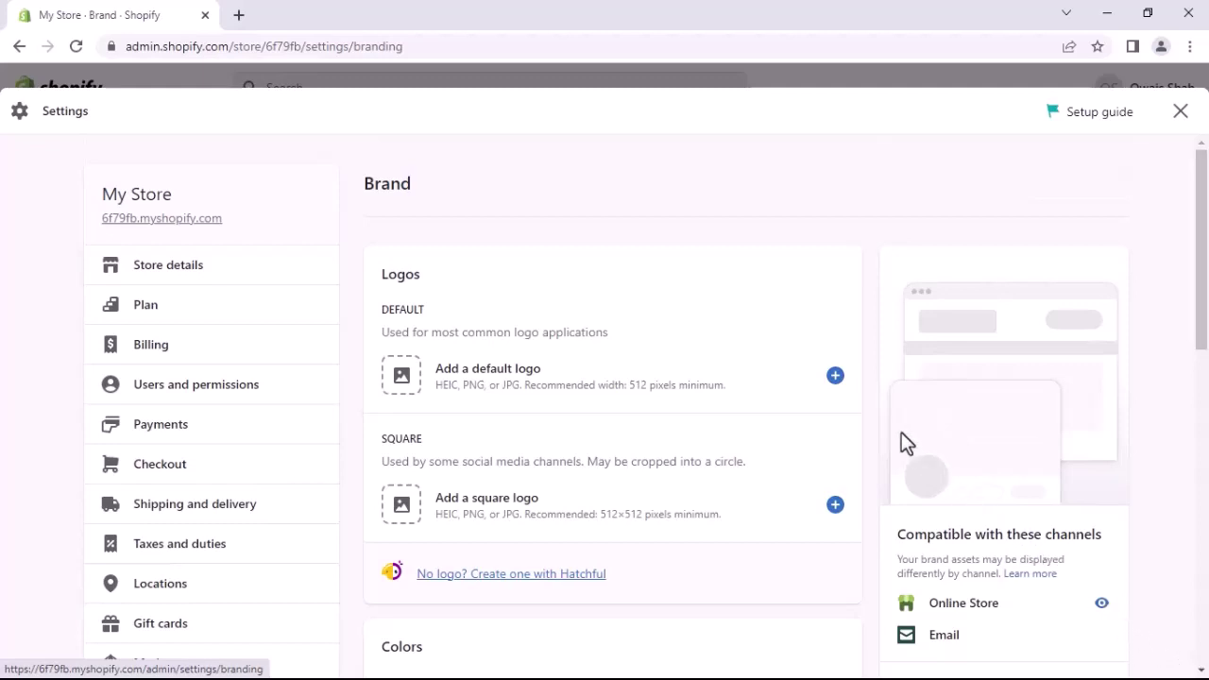
# Upload the Golden Lens Logo PNG as the store's default logo, which also fills the square logo.
pyautogui.click(836, 377)
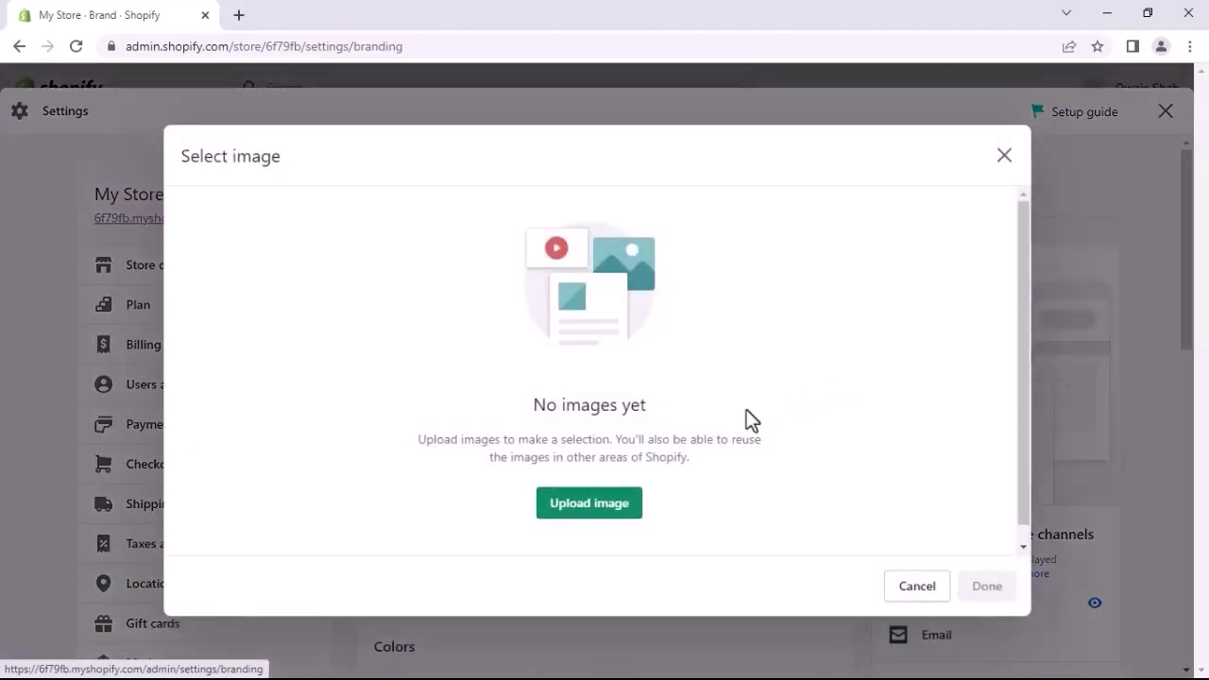
pyautogui.click(612, 513)
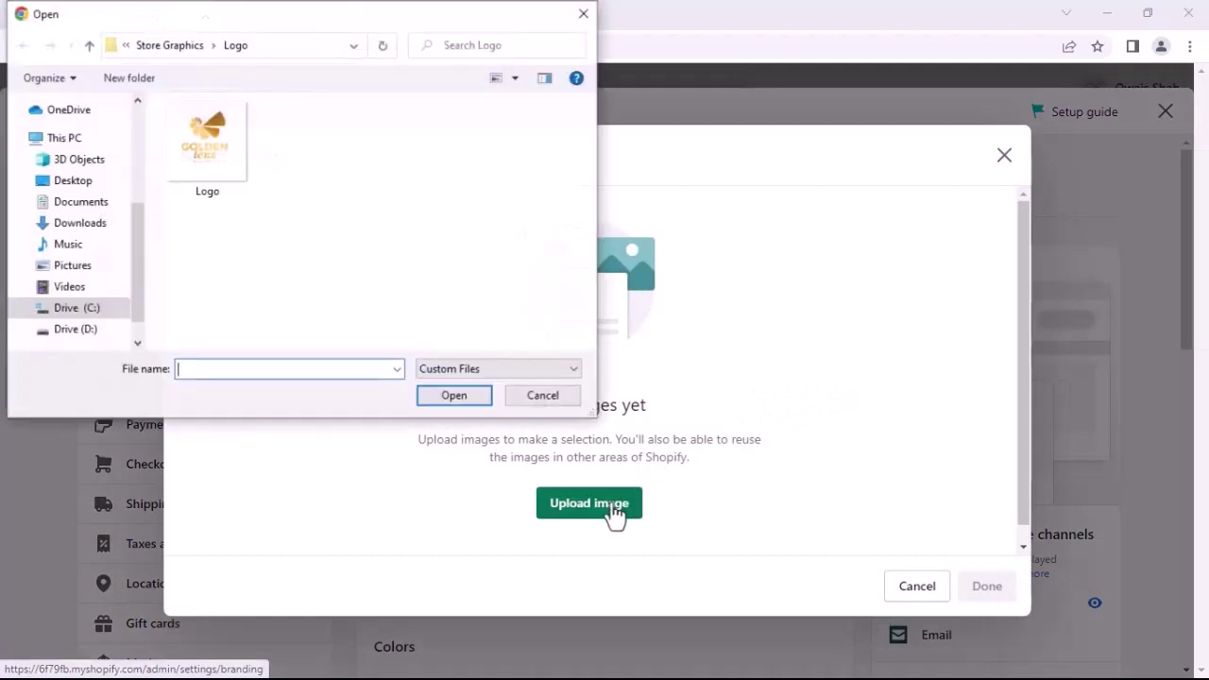
pyautogui.click(207, 141)
pyautogui.click(461, 399)
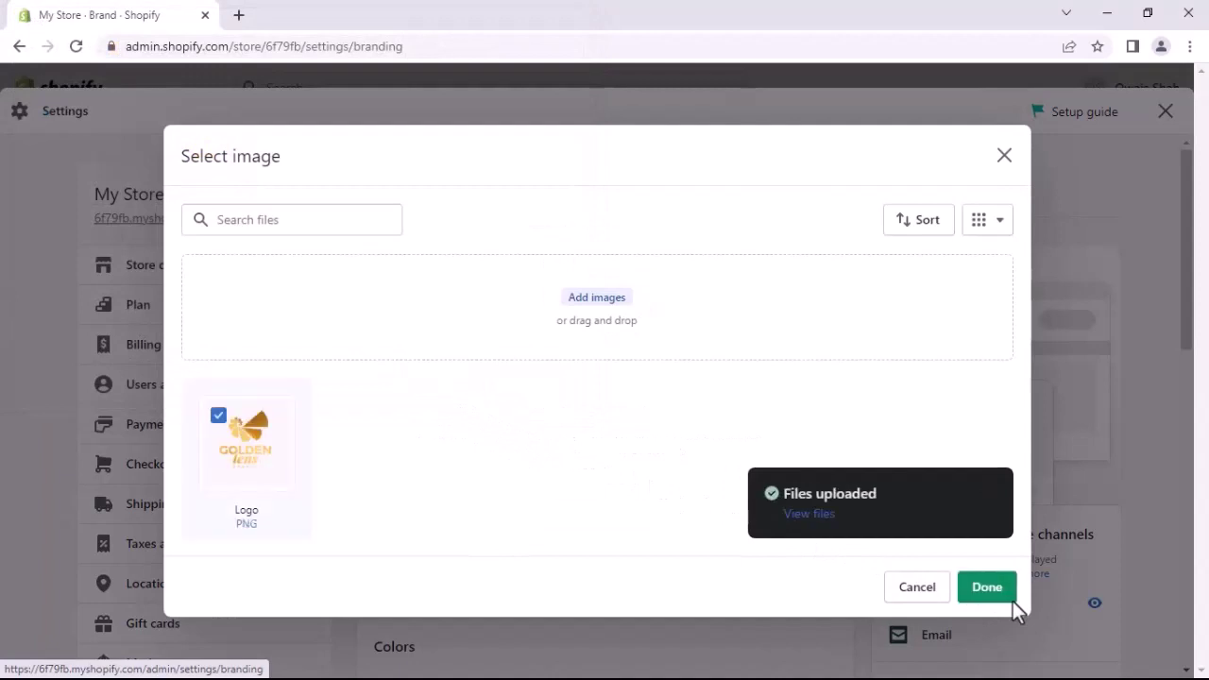
pyautogui.click(987, 588)
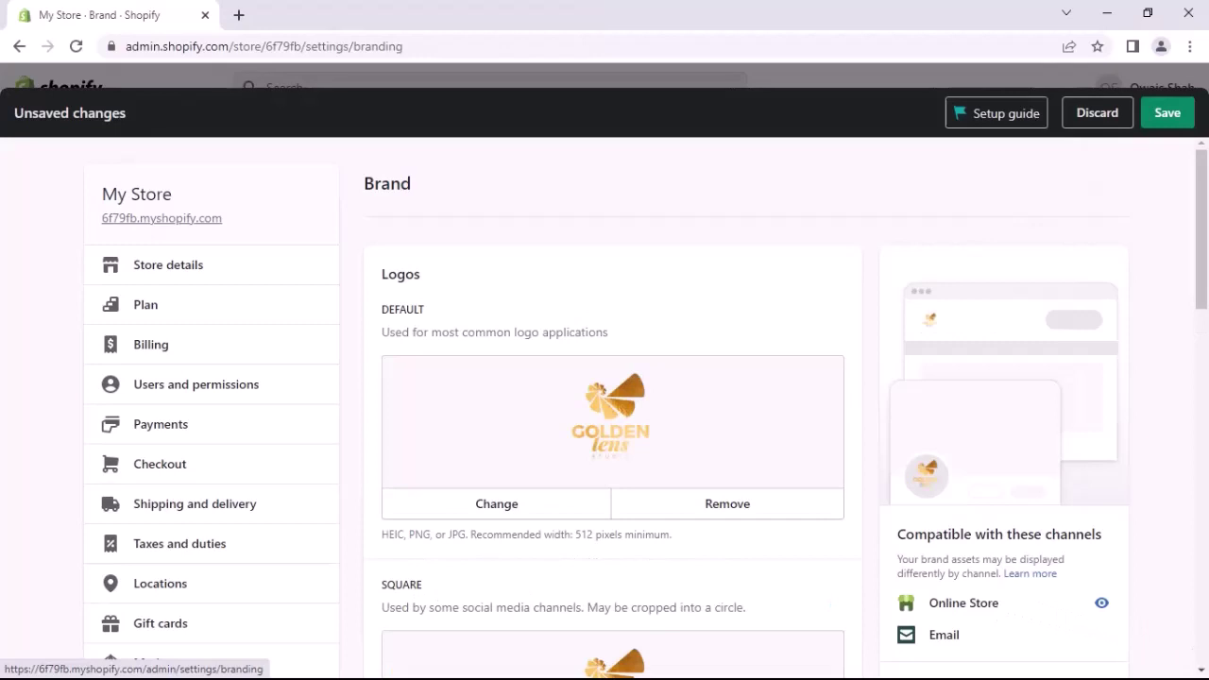
# Set the brand primary color to golden yellow #dec952, with #ffffff as its contrasting color.
pyautogui.scroll(-5, 605, 406)
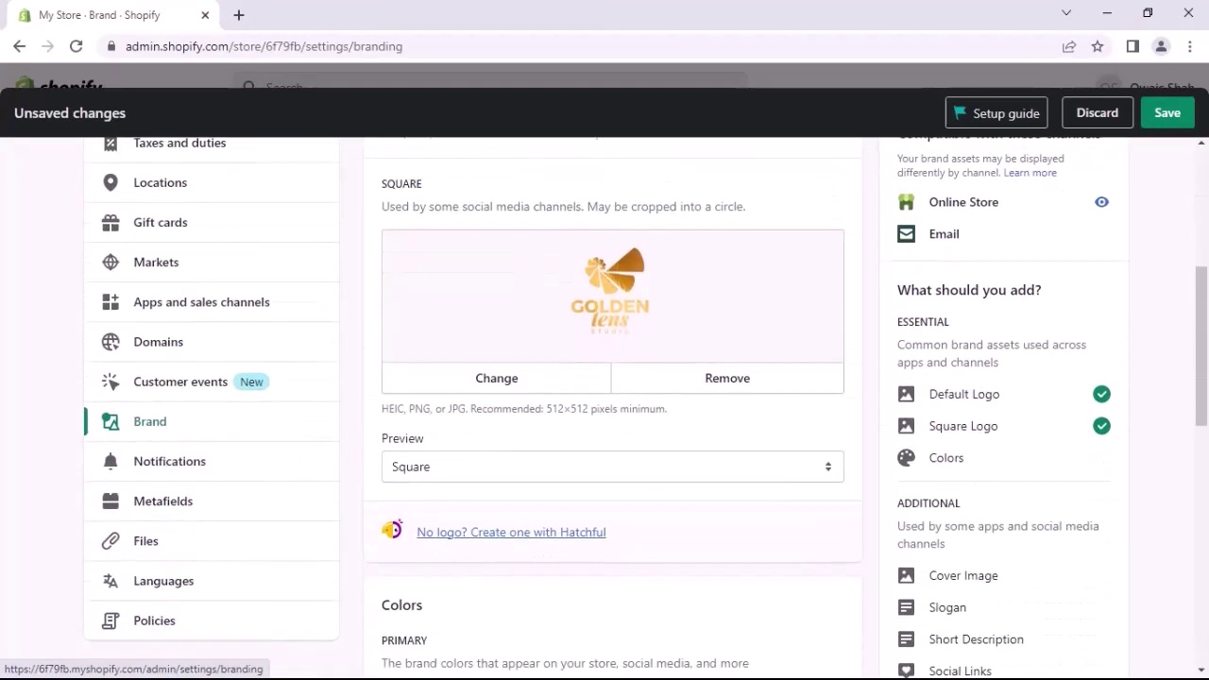
pyautogui.scroll(-1, 604, 407)
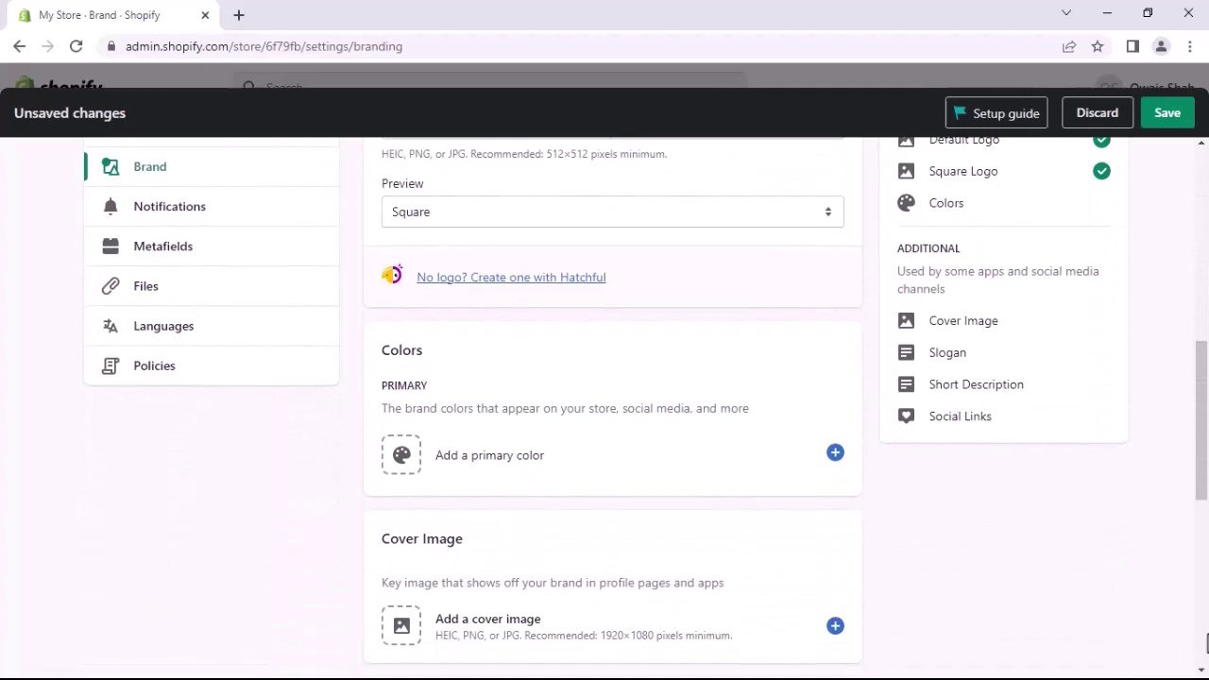
pyautogui.click(833, 456)
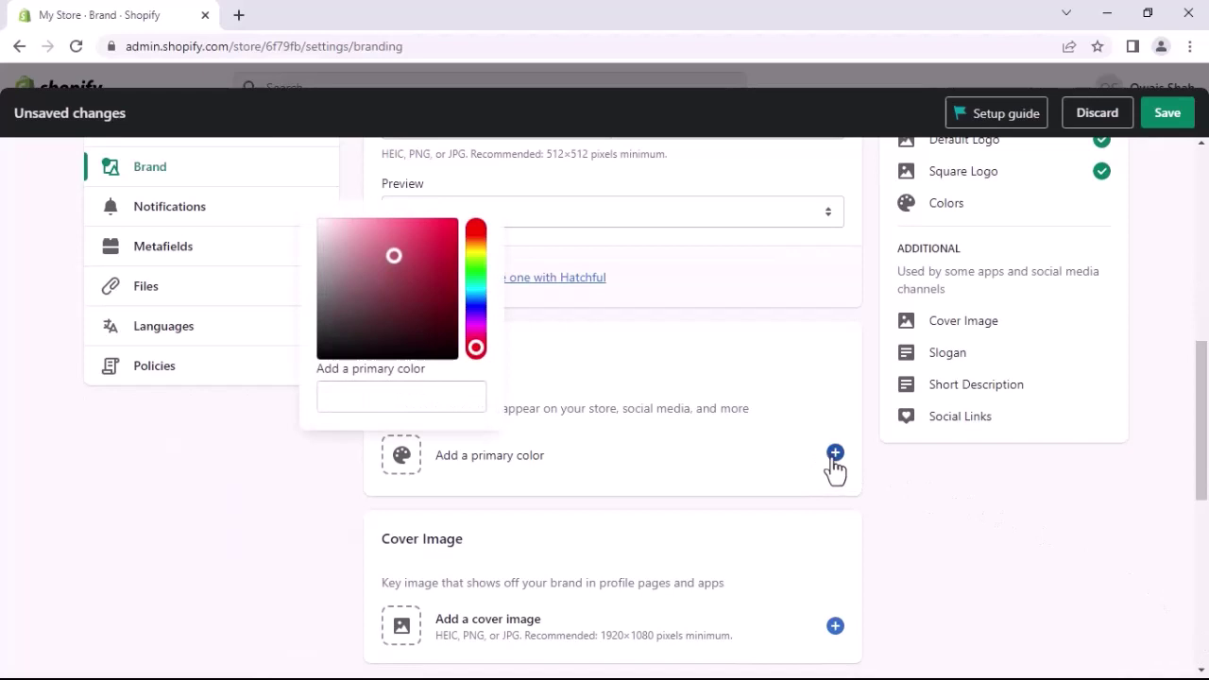
pyautogui.moveTo(484, 291); pyautogui.dragTo(474, 262)
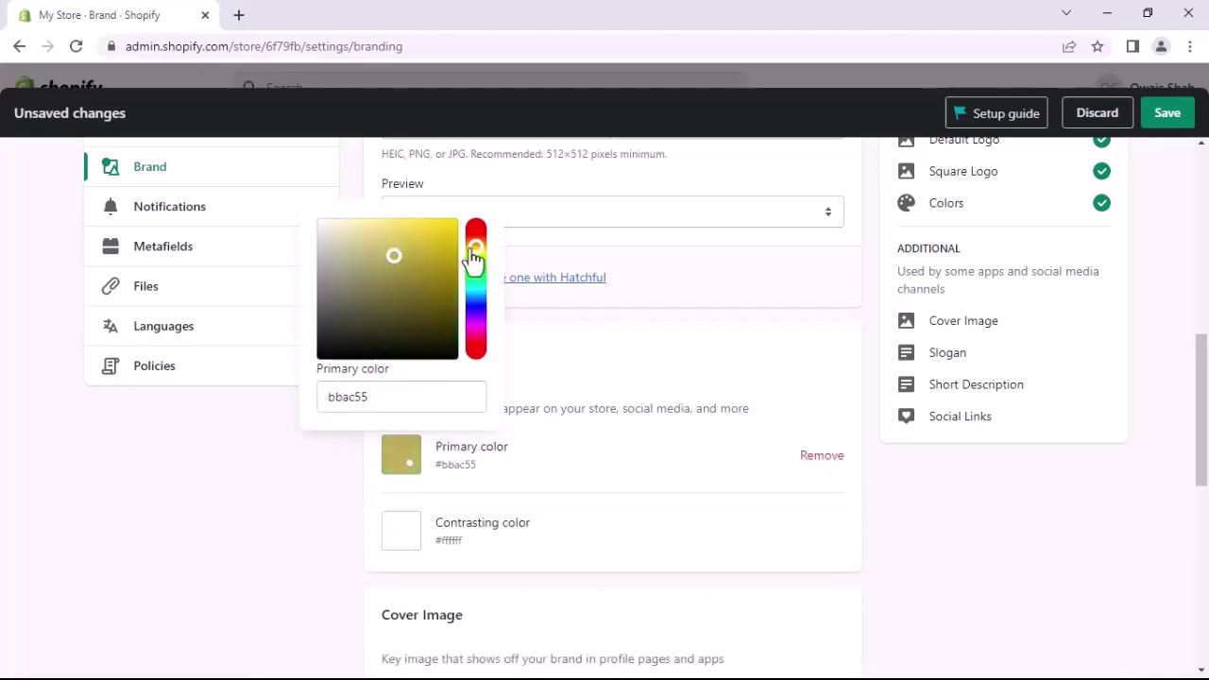
pyautogui.moveTo(394, 255); pyautogui.dragTo(405, 238)
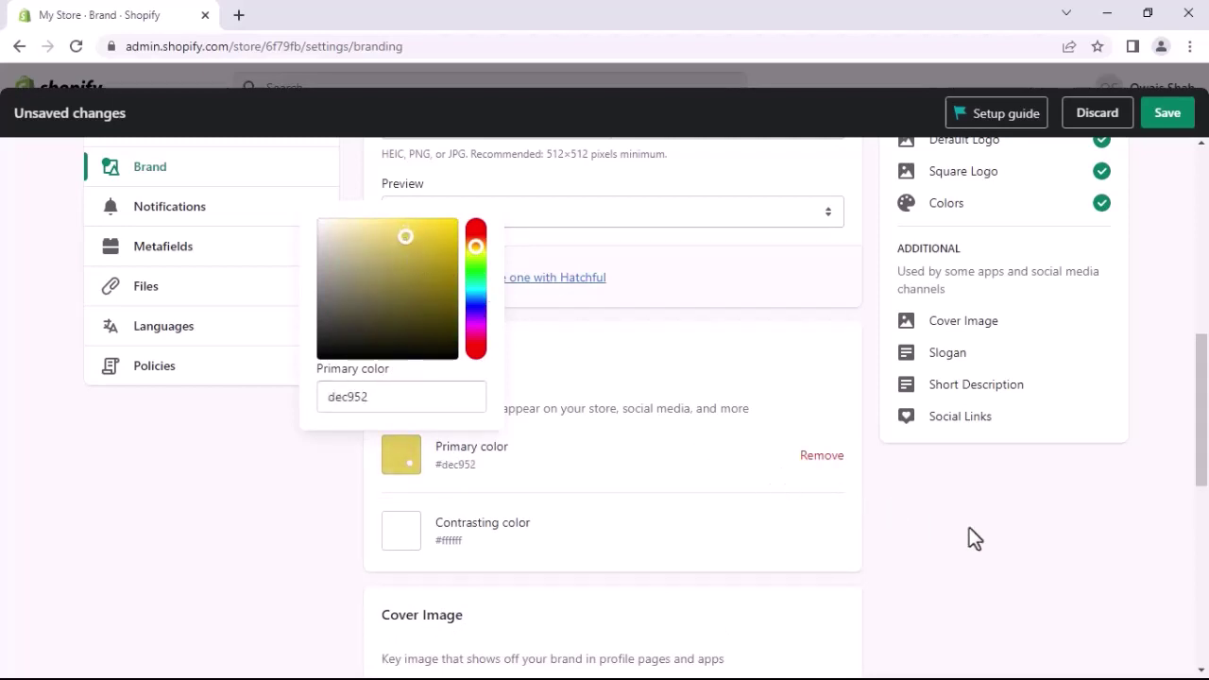
pyautogui.click(1092, 548)
pyautogui.scroll(-2, 1199, 482)
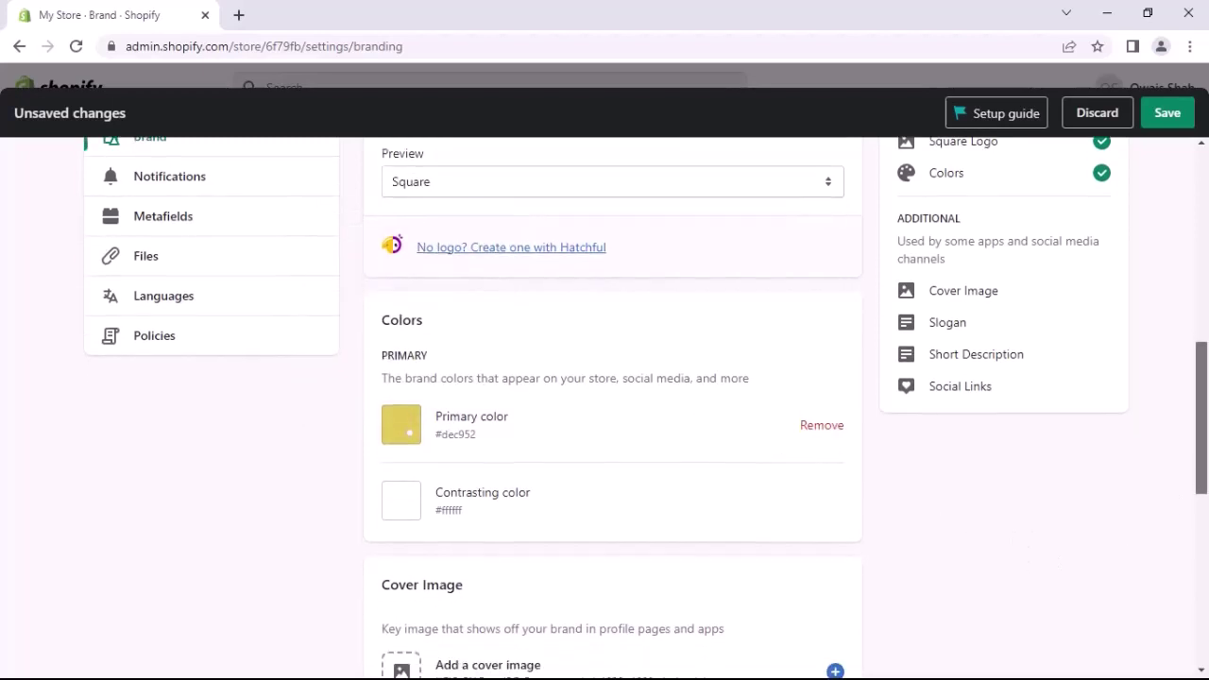
pyautogui.scroll(-2, 1151, 532)
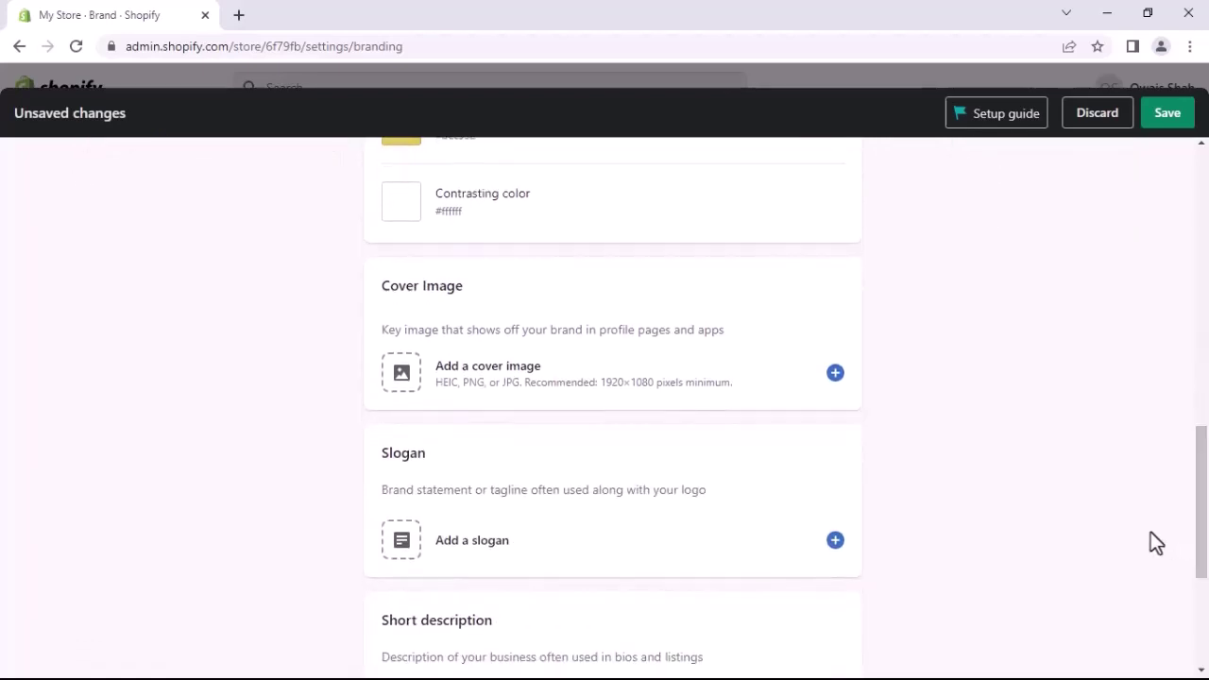
# Upload the Cover image from Store Graphics > Cover and set it as the brand cover image.
pyautogui.click(835, 375)
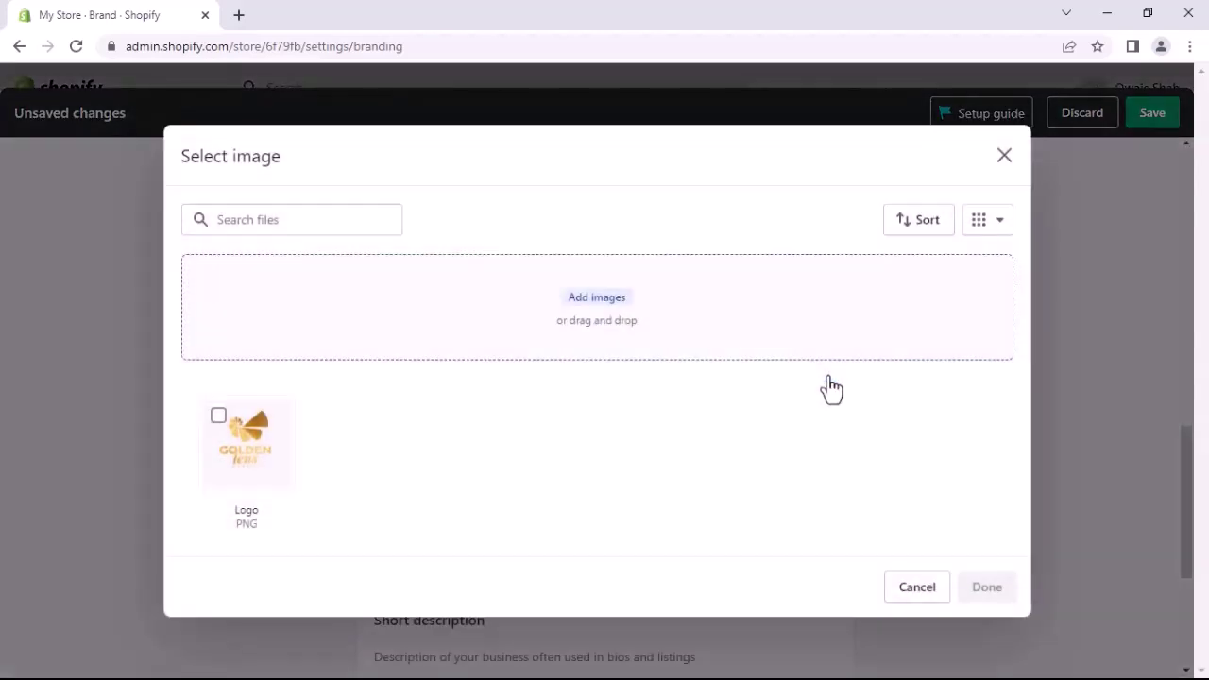
pyautogui.click(583, 336)
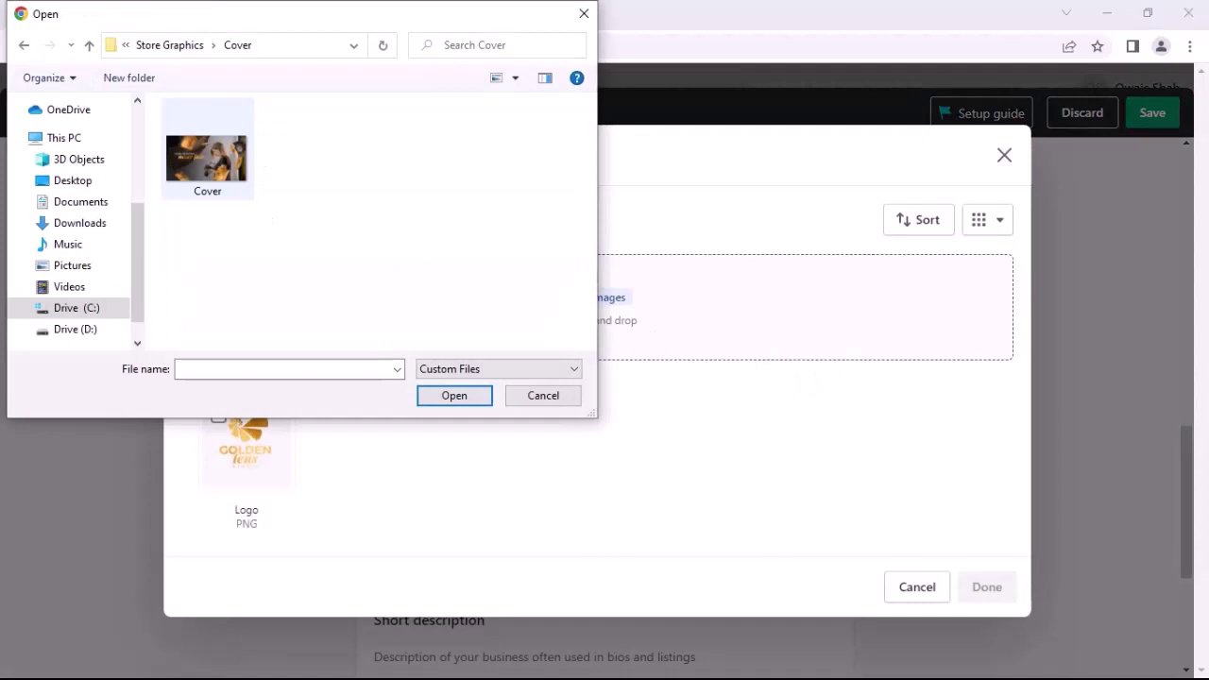
pyautogui.click(207, 156)
pyautogui.click(450, 395)
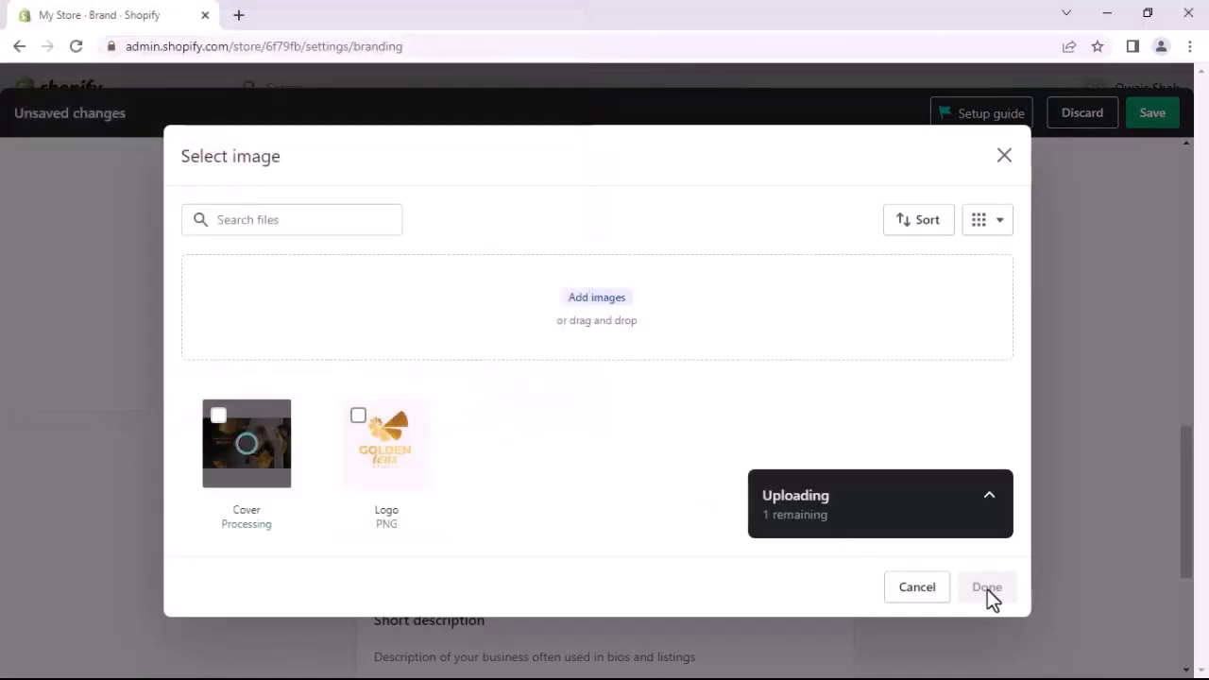
pyautogui.click(988, 588)
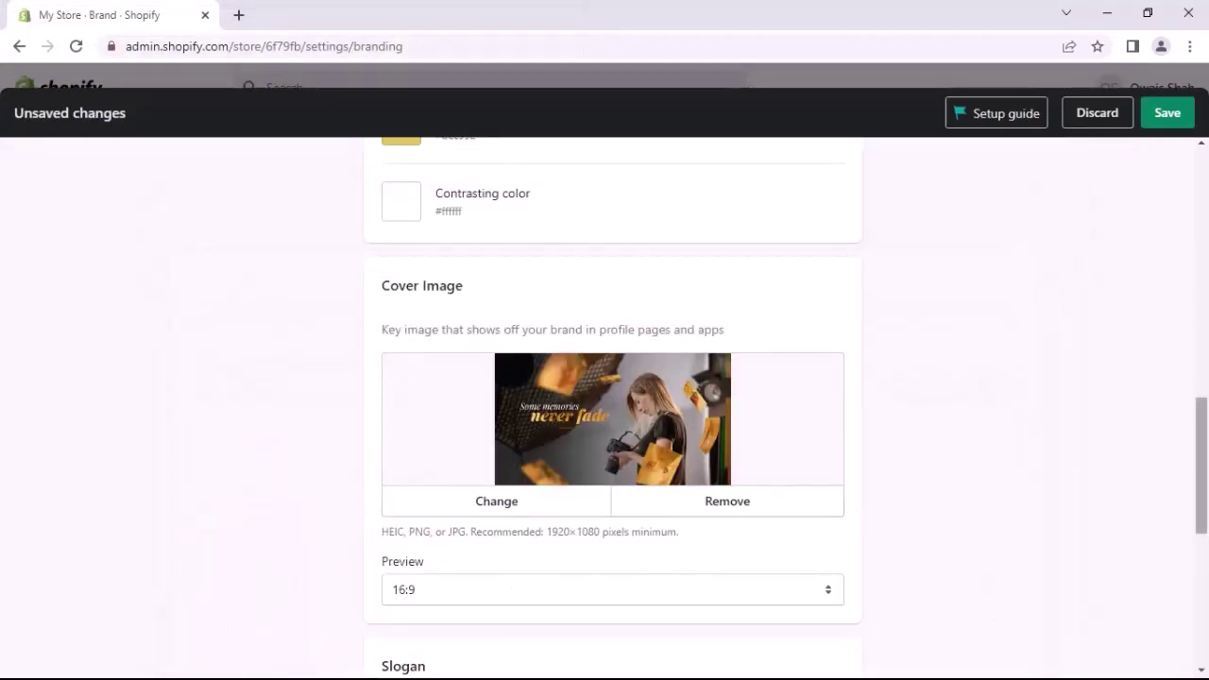
pyautogui.scroll(-3, 613, 406)
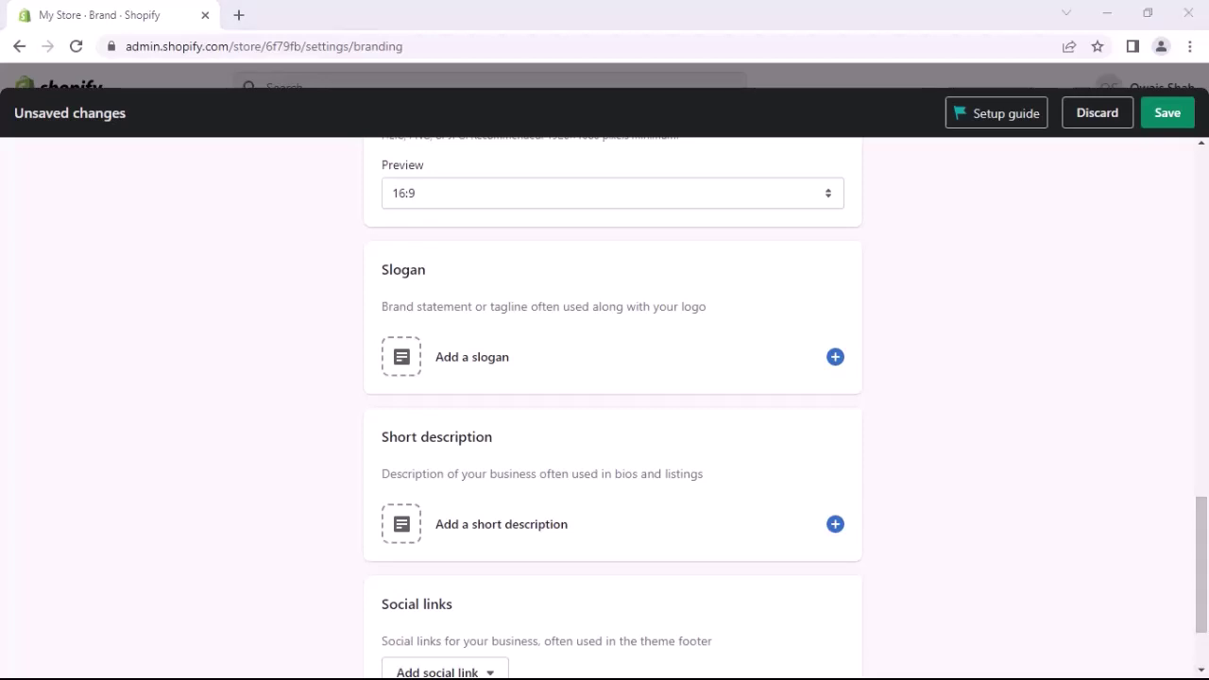
# Paste 'A Click For Smile' into the brand Slogan field.
pyautogui.click(835, 358)
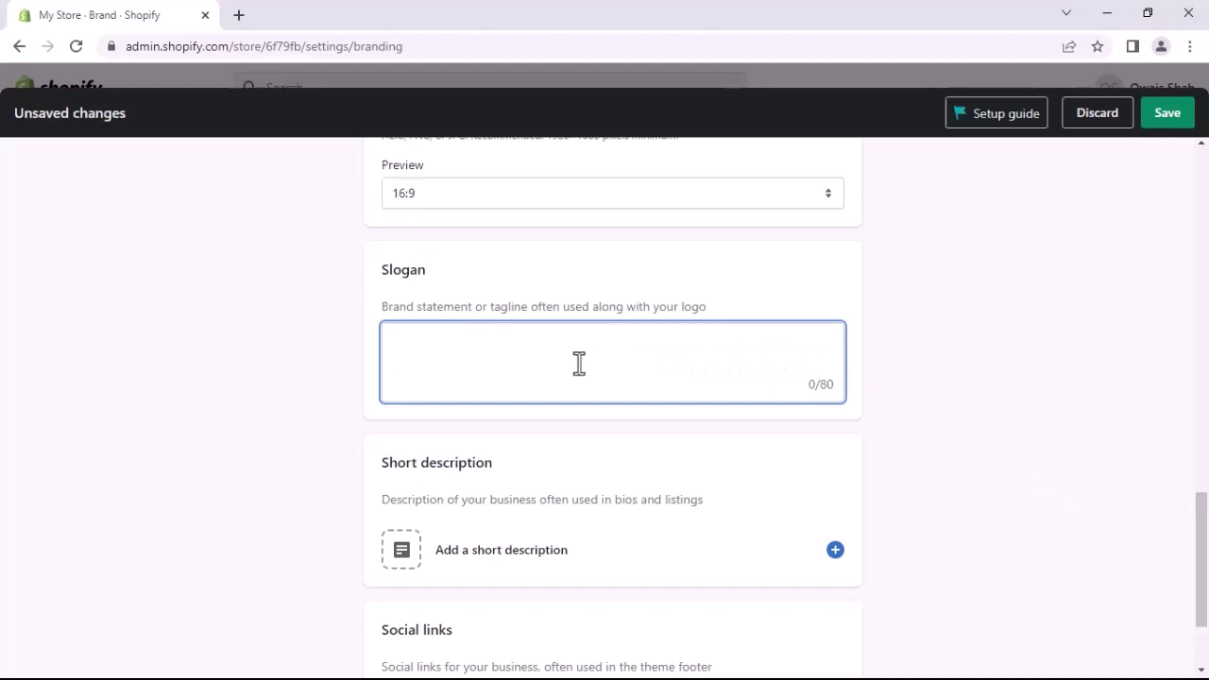
pyautogui.write('A Click For Smile')
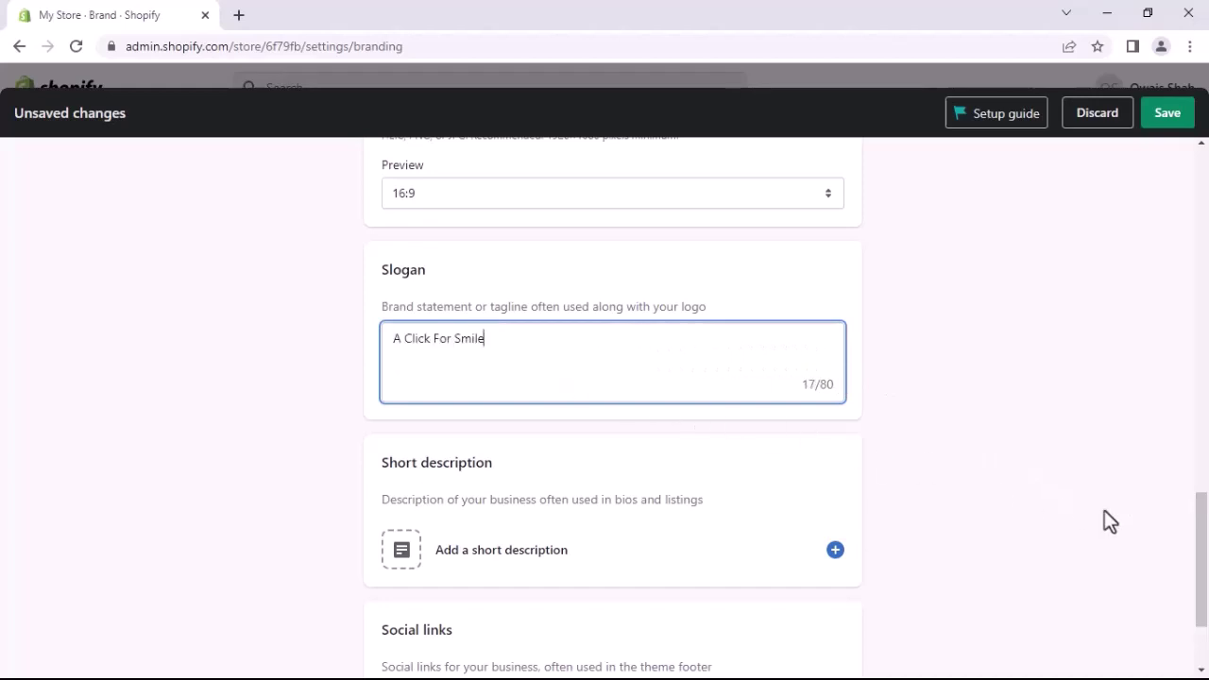
pyautogui.moveTo(1198, 564); pyautogui.dragTo(1207, 623)
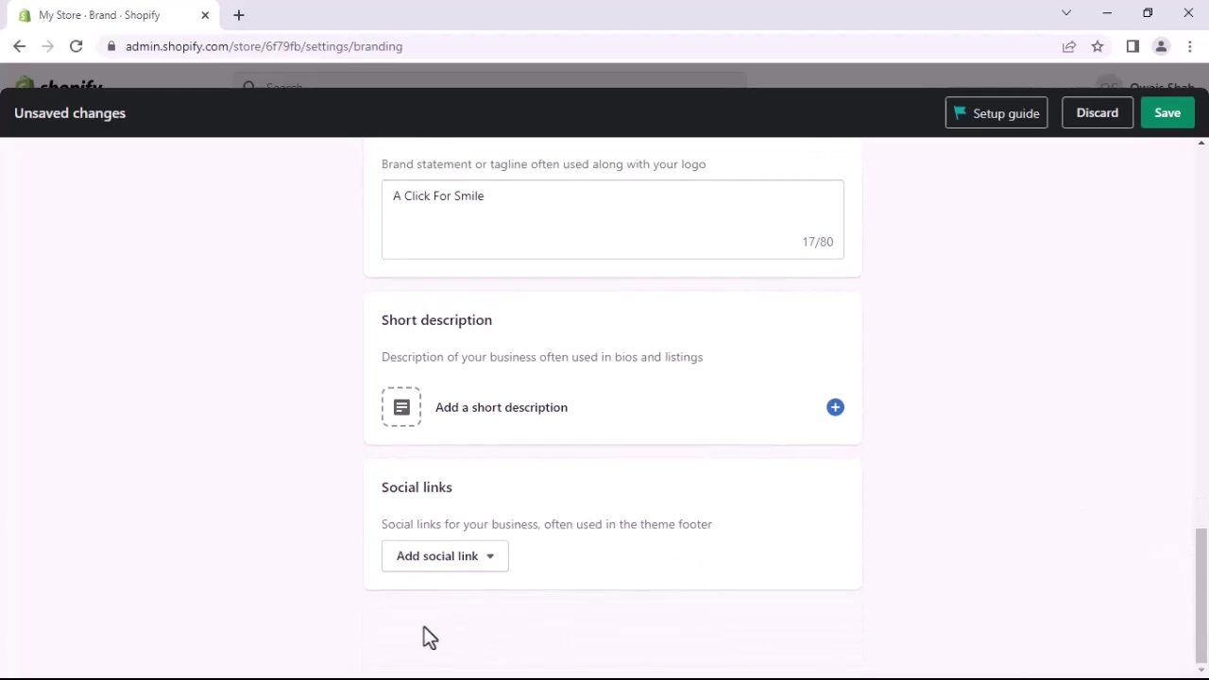
pyautogui.click(454, 561)
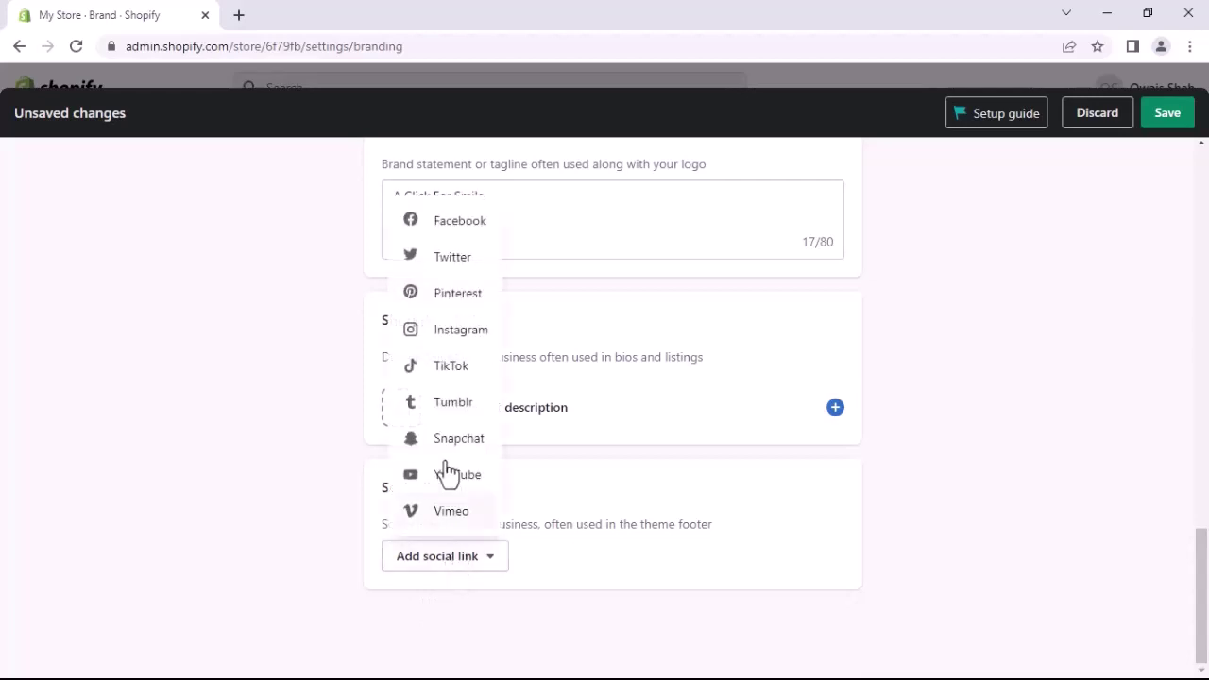
pyautogui.click(442, 225)
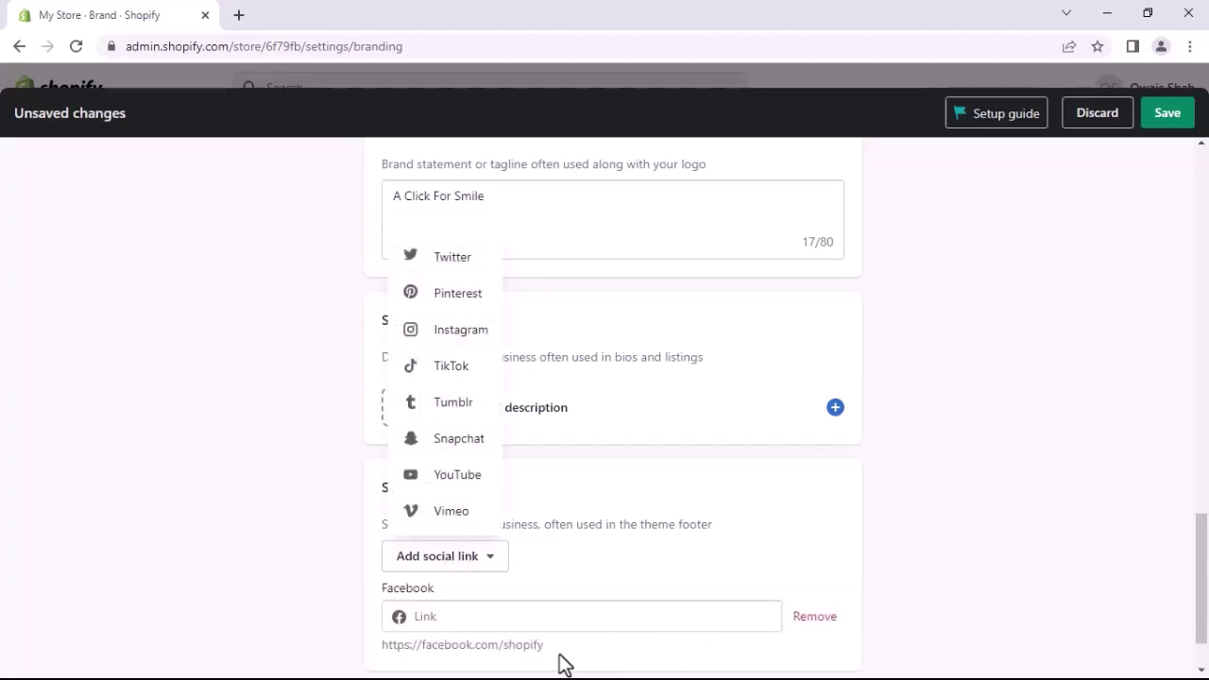
pyautogui.moveTo(556, 652); pyautogui.dragTo(386, 655)
pyautogui.hotkey('ctrl', 'c')
pyautogui.click(480, 615)
pyautogui.hotkey('ctrl', 'v')
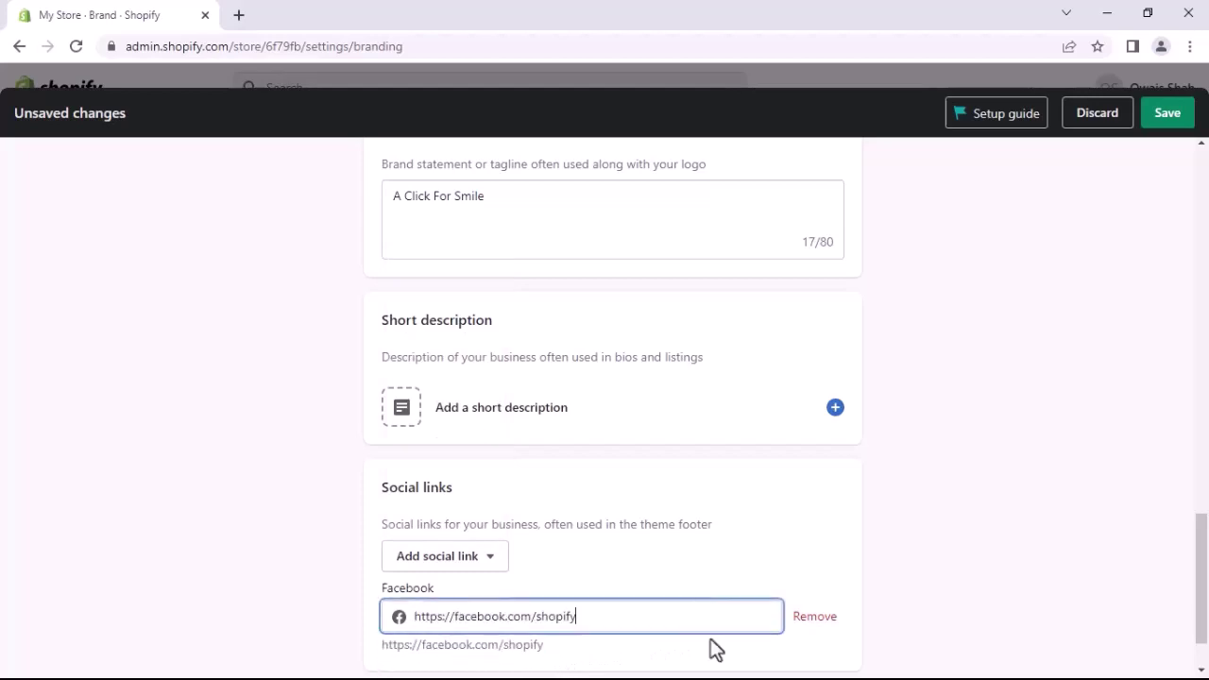
pyautogui.click(710, 648)
pyautogui.click(472, 571)
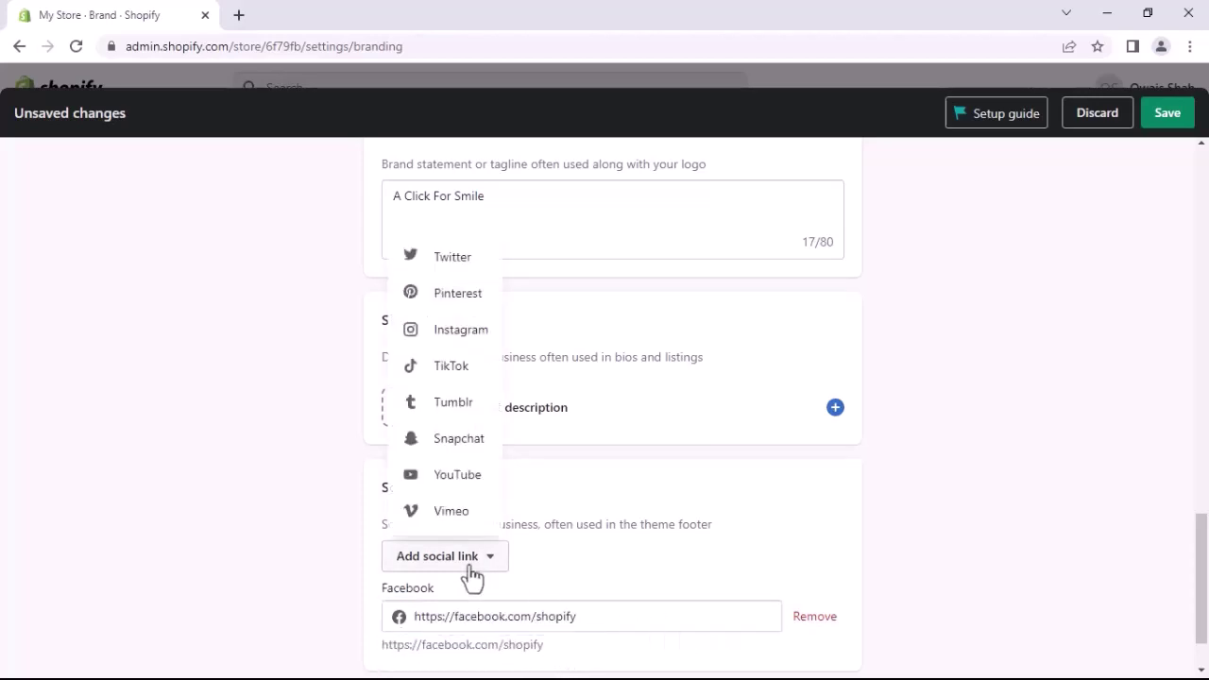
pyautogui.click(450, 261)
pyautogui.scroll(-2, 527, 587)
pyautogui.moveTo(526, 587); pyautogui.dragTo(388, 588)
pyautogui.hotkey('ctrl', 'c')
pyautogui.click(438, 535)
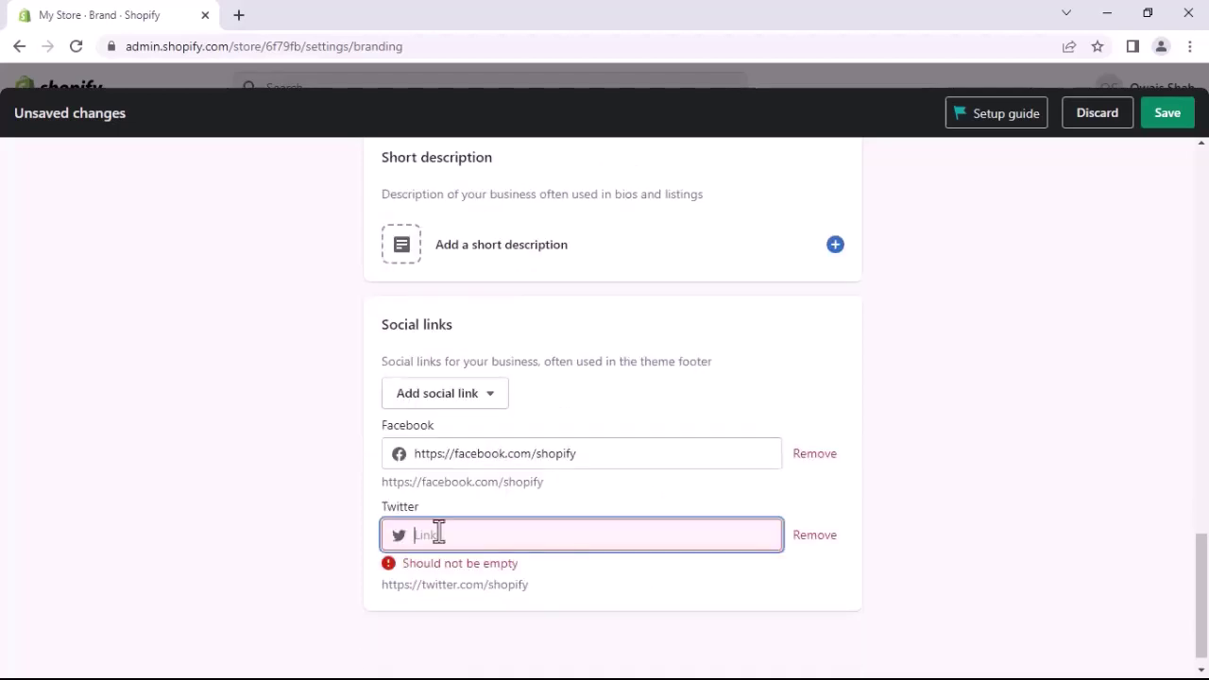
pyautogui.hotkey('ctrl', 'v')
pyautogui.click(1088, 554)
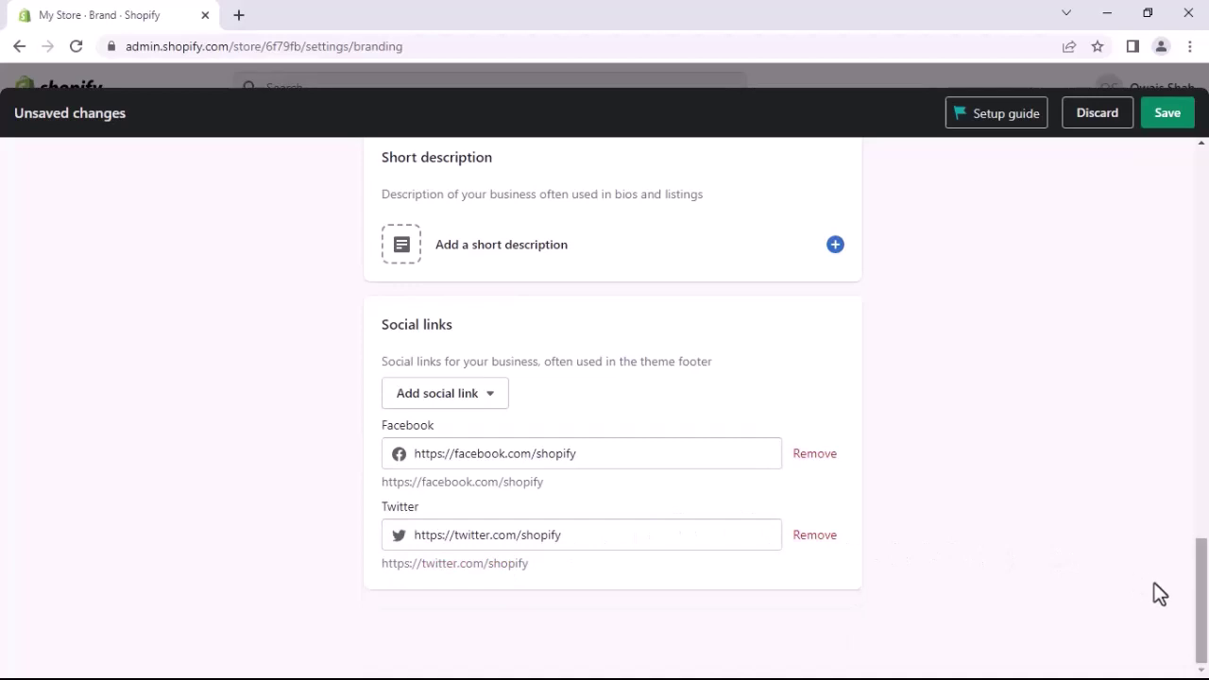
pyautogui.moveTo(1206, 619); pyautogui.dragTo(1201, 275)
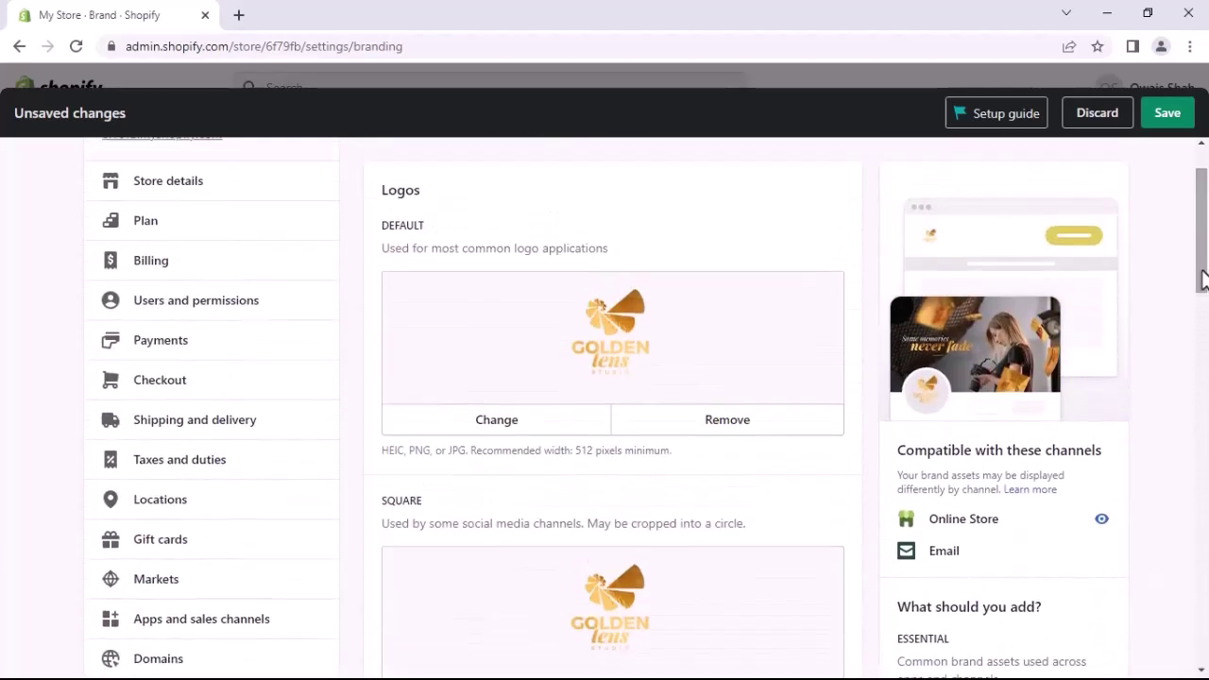
# Save the brand settings and review the live storefront's Golden Lens logo, slogan and cover image.
pyautogui.click(1164, 113)
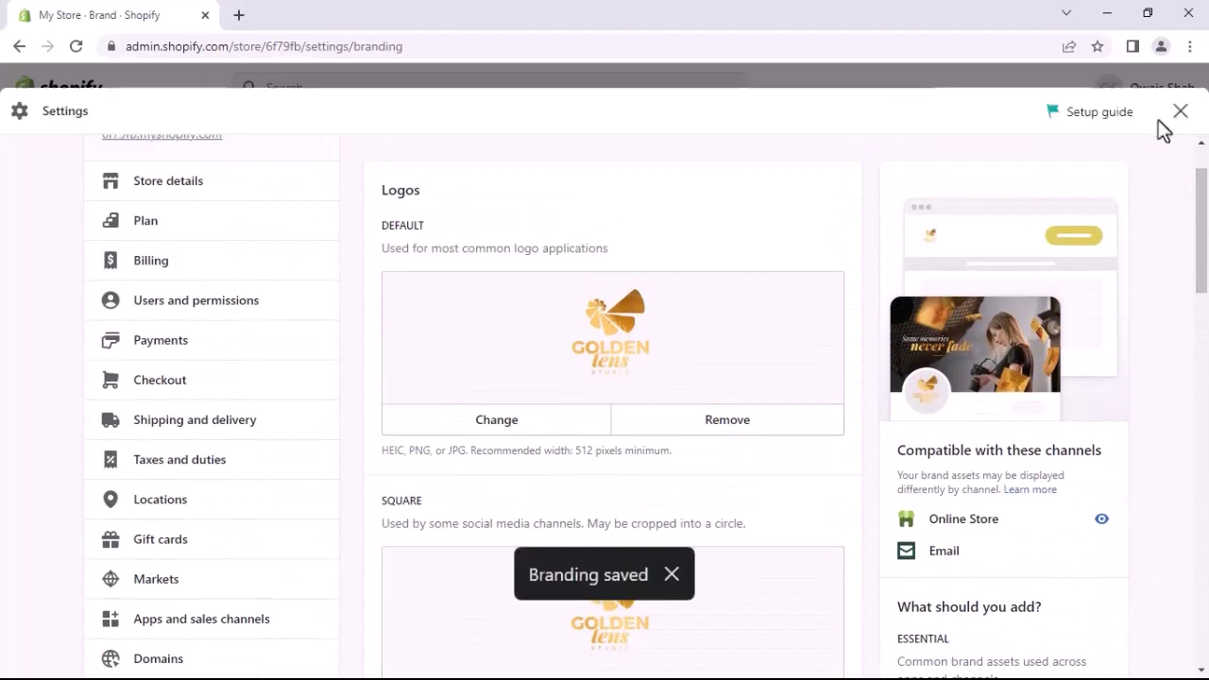
pyautogui.click(1102, 519)
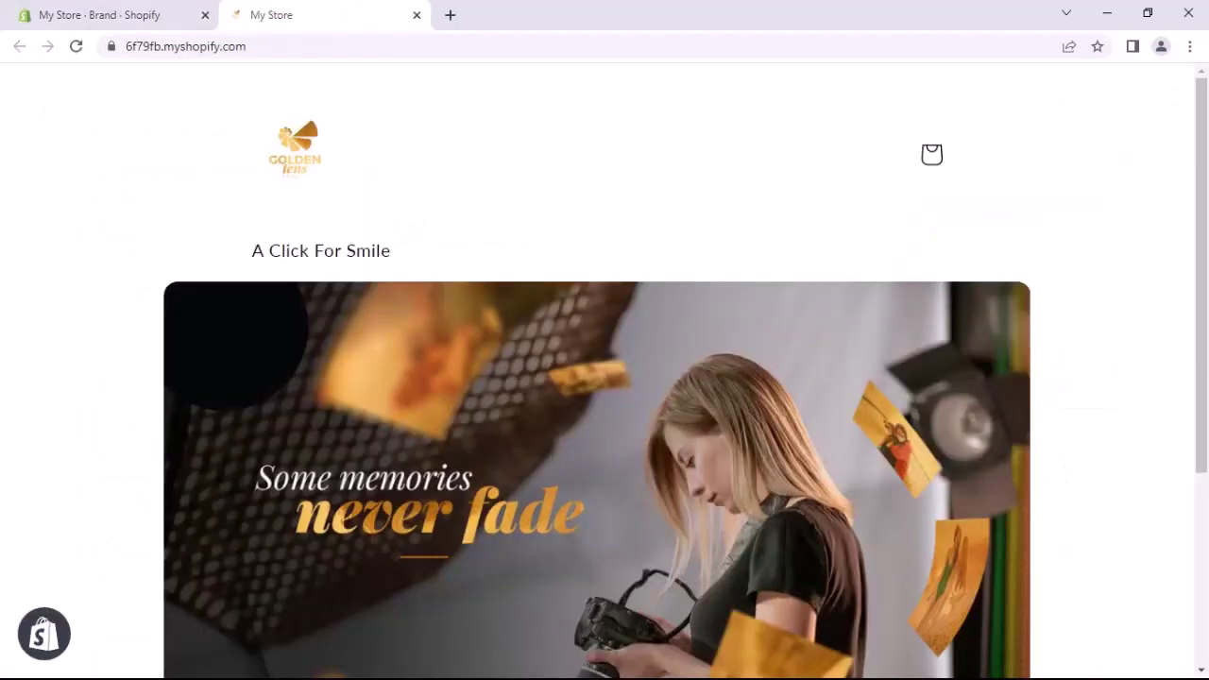
pyautogui.scroll(-3, 604, 378)
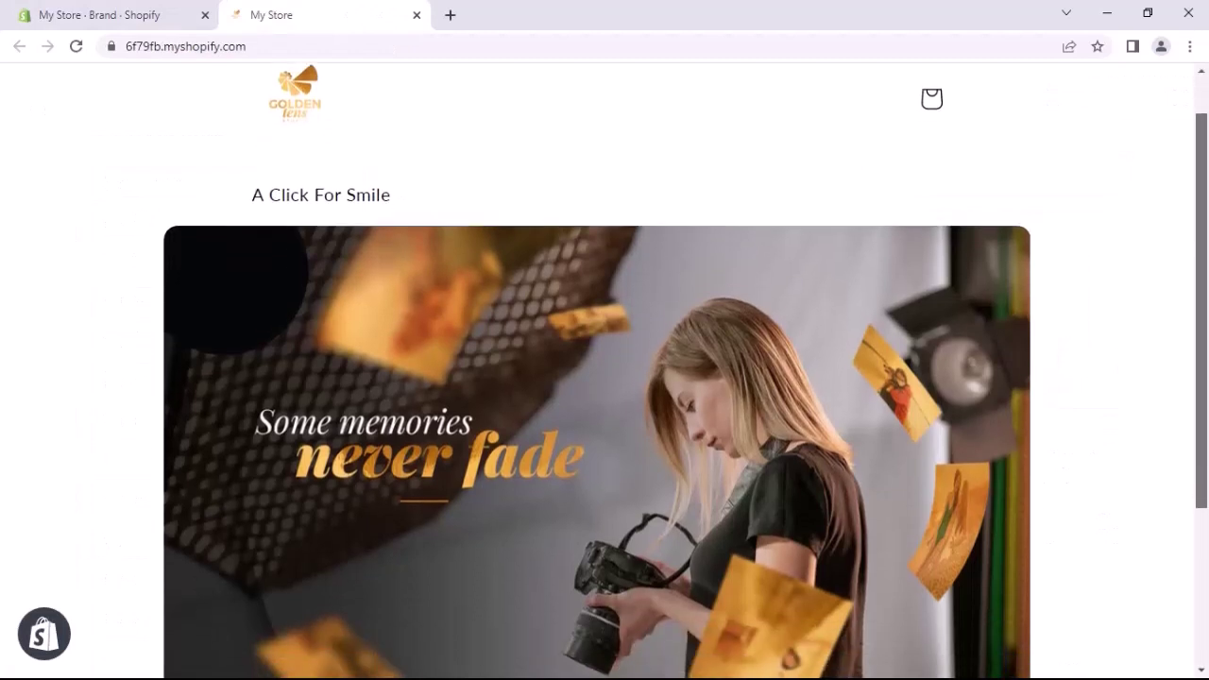
pyautogui.scroll(-1, 605, 378)
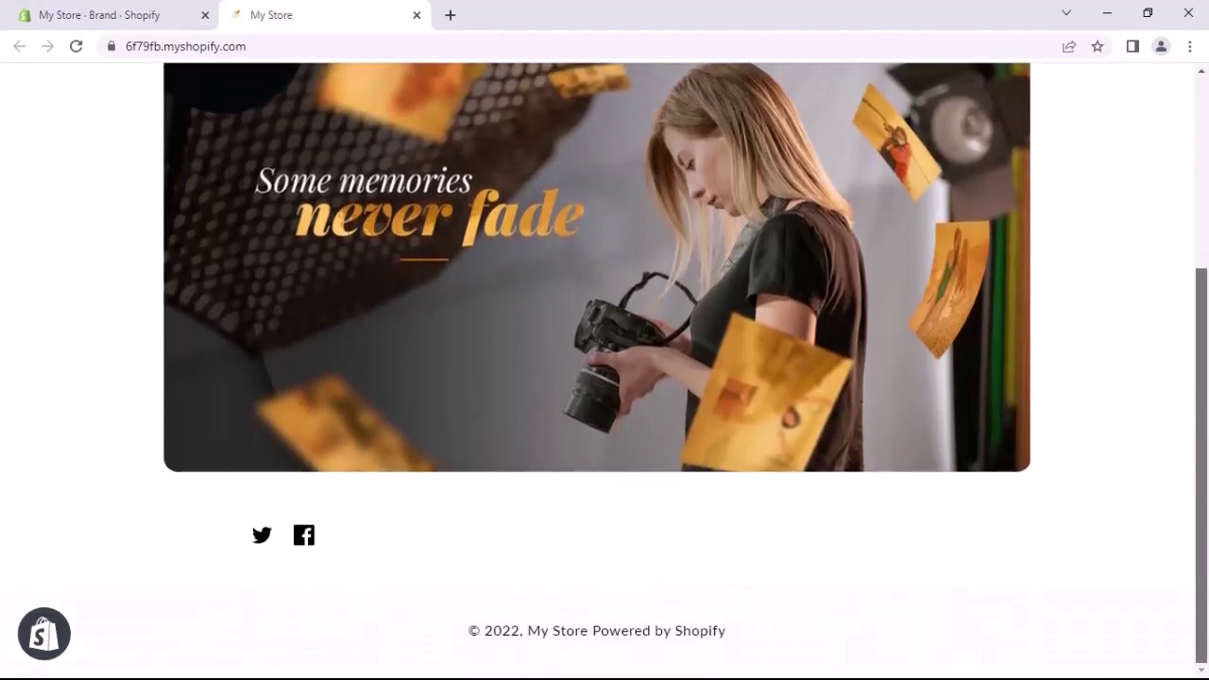
pyautogui.scroll(5, 604, 378)
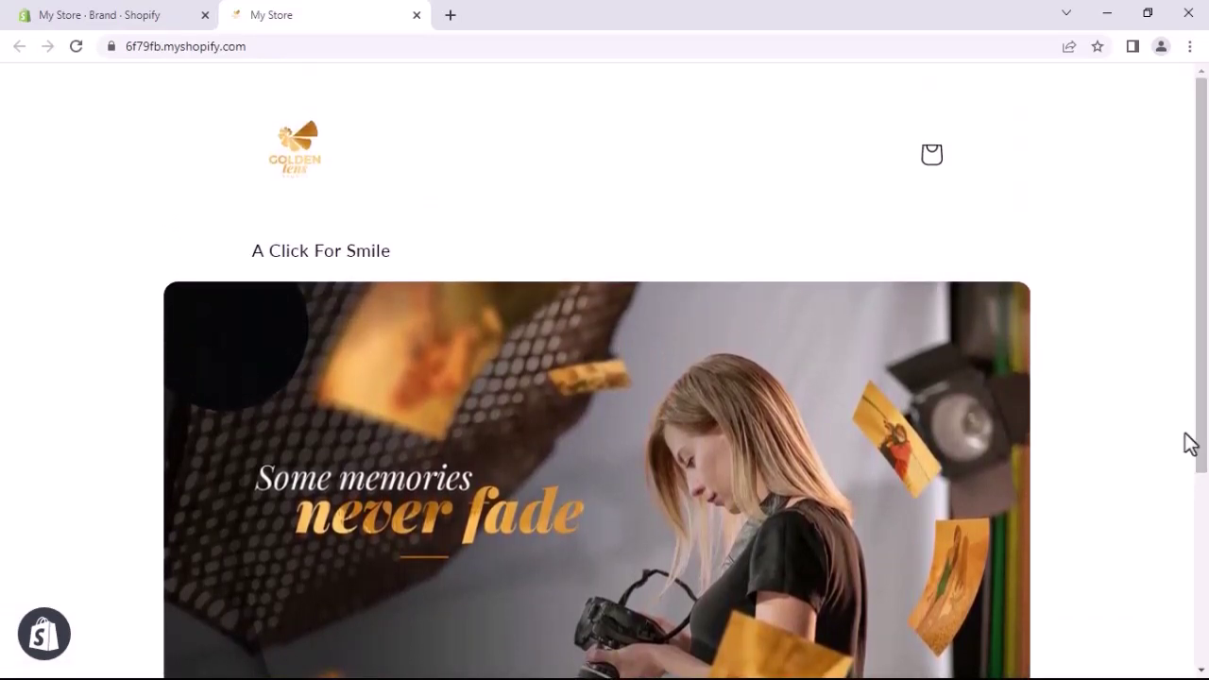
# Close the My Store storefront tab and return to the admin's empty Products list.
pyautogui.click(417, 15)
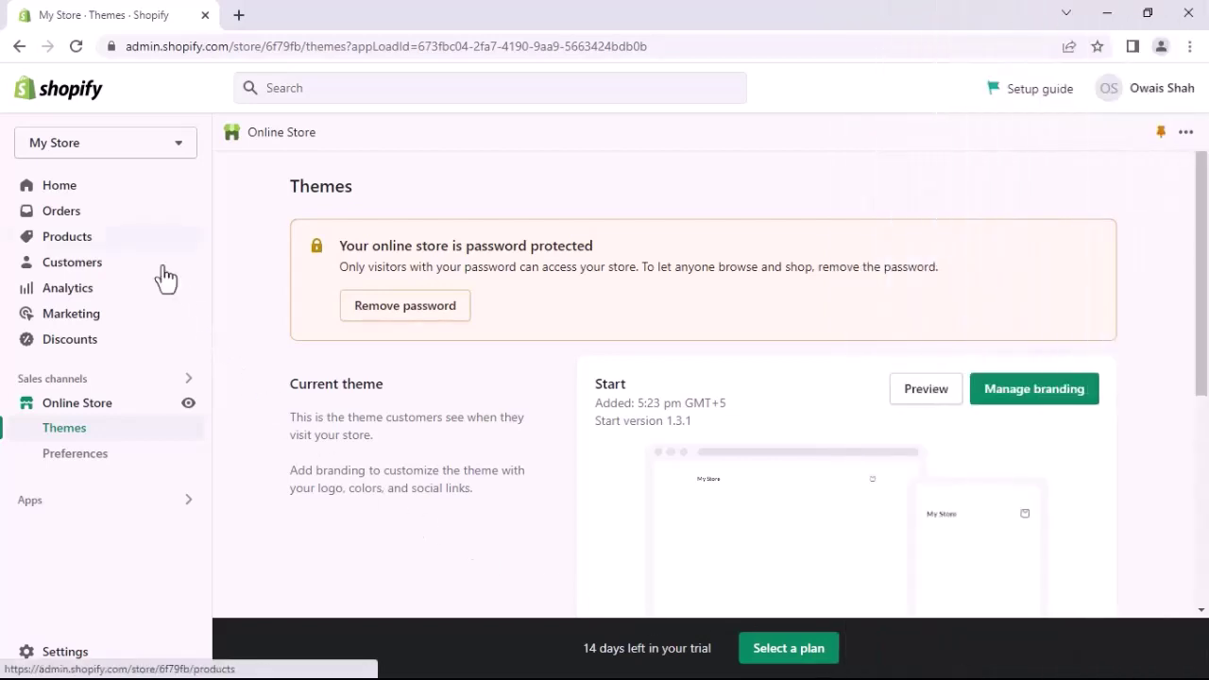
pyautogui.click(138, 241)
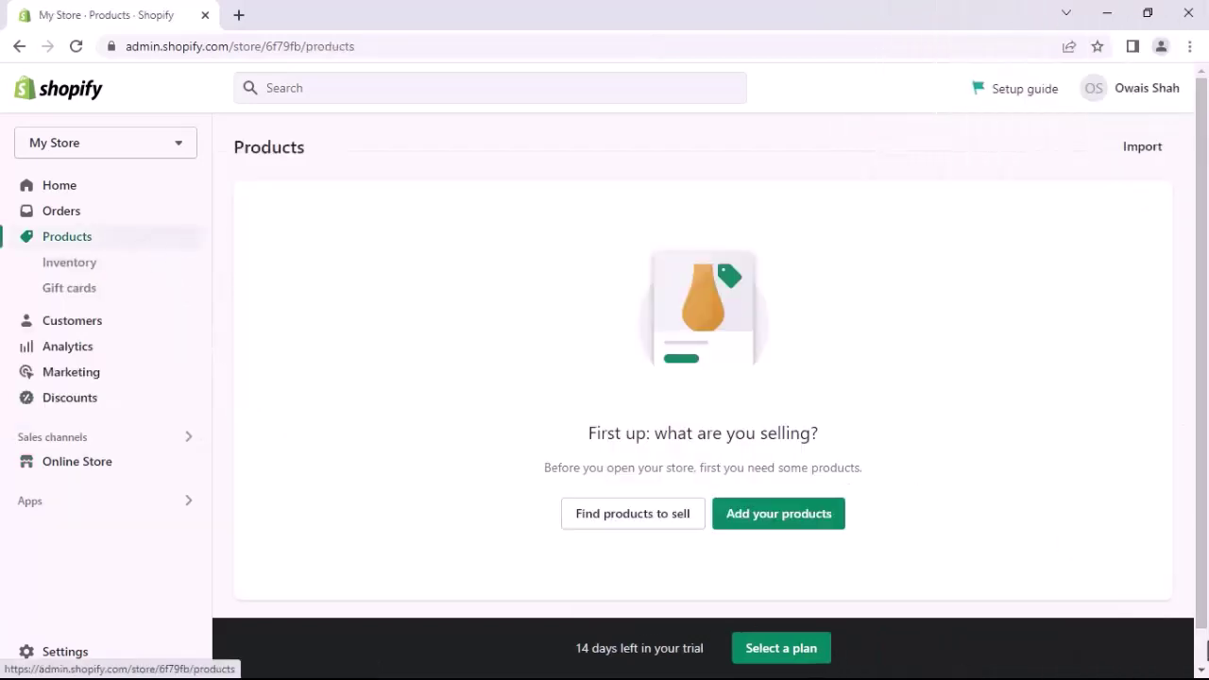
# Paste 'Integer Consequat Ante Lectus' as the new product's title and a Lorem Ipsum paragraph as its description.
pyautogui.click(779, 521)
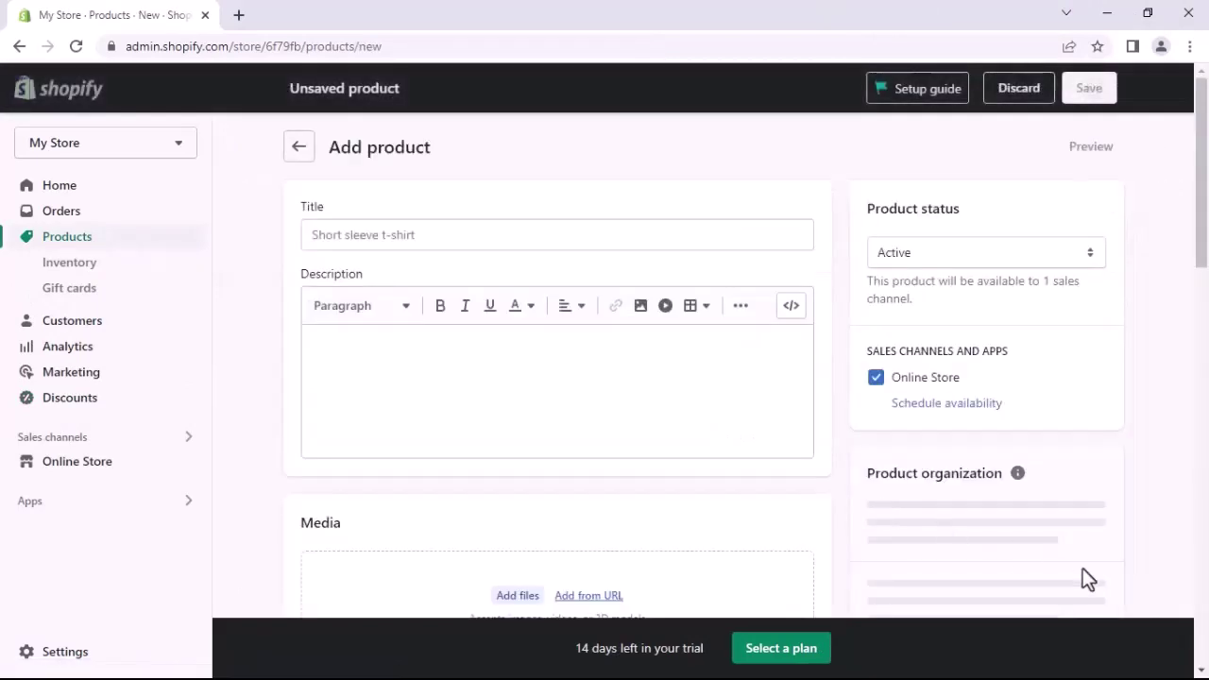
pyautogui.click(631, 242)
pyautogui.write('Integer Consequat Ante Lectus')
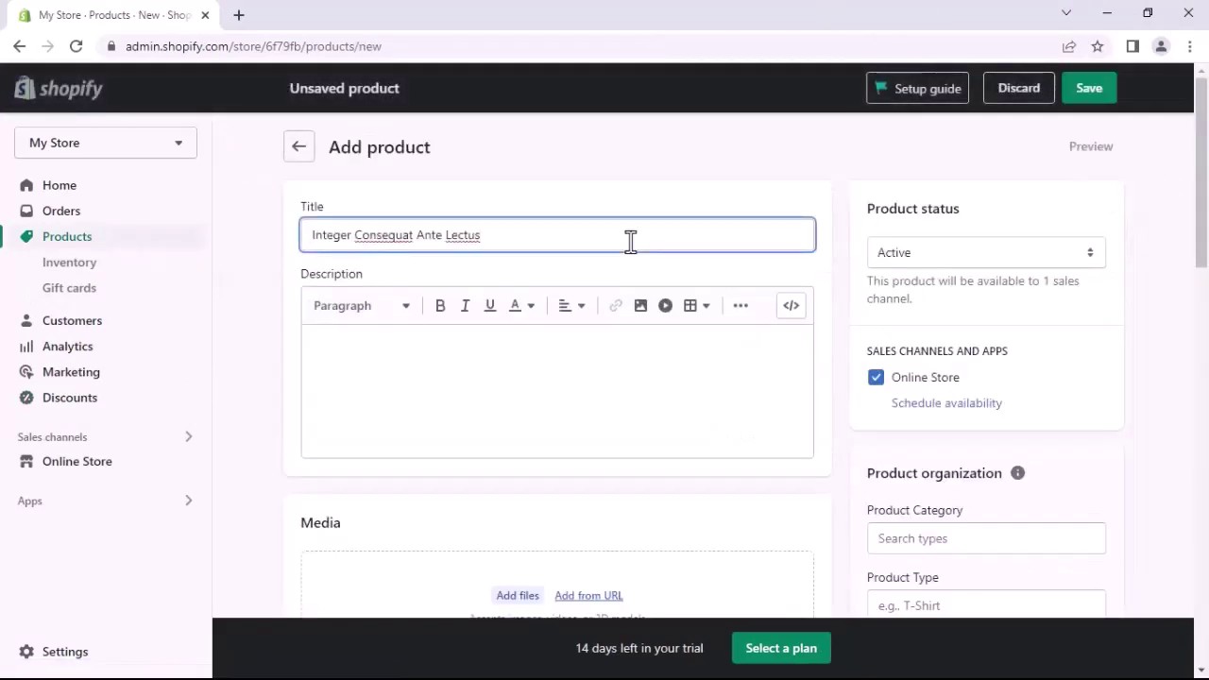
pyautogui.click(350, 359)
pyautogui.write("This is Photoshop's version of Lorem Ipsum. Proin gravida nibh vel velit auctor aliquet. Aenean sollicitudin, lorem quis bibendum auctor, nisi elit consequat ipsum, nec sagittis sem nibh id elit")
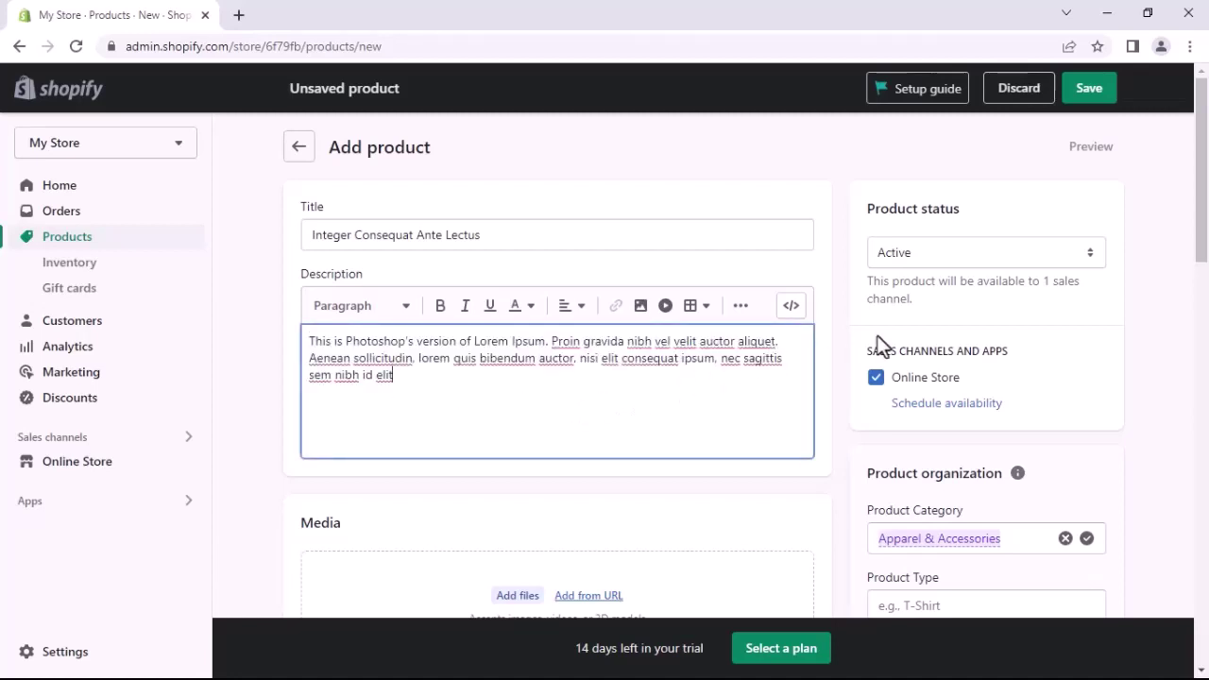
pyautogui.scroll(-3, 1206, 248)
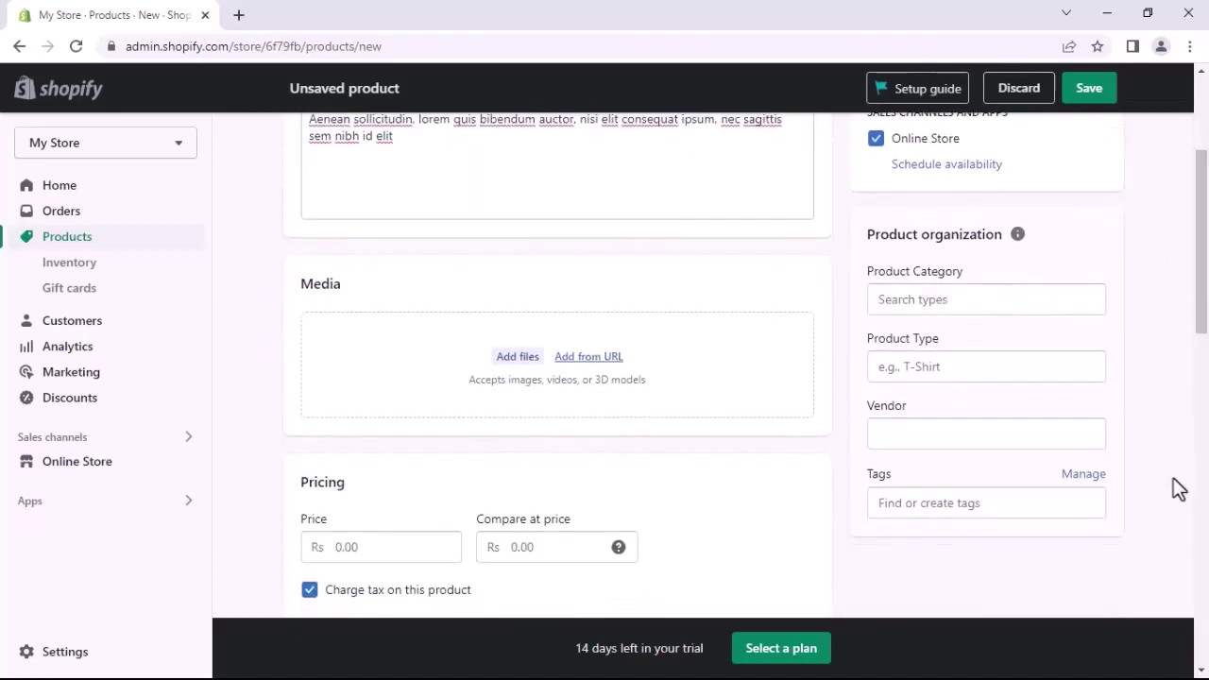
# Upload camera images 1 through 3 as the product's media.
pyautogui.click(518, 359)
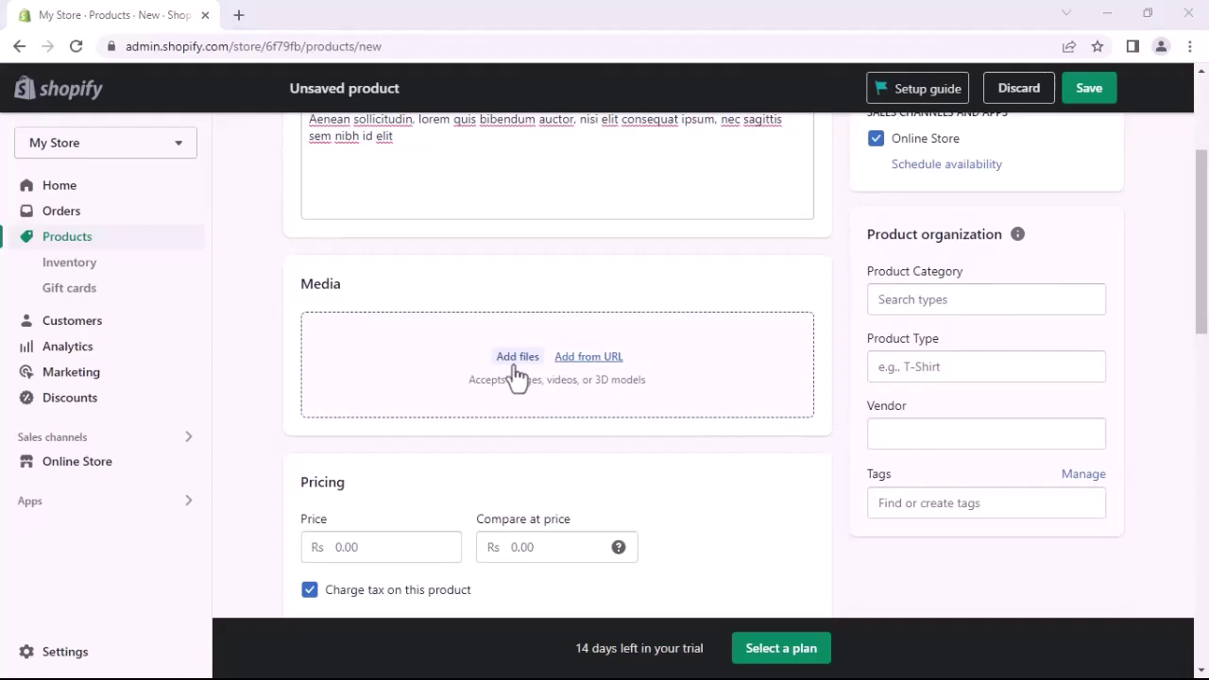
pyautogui.click(237, 189)
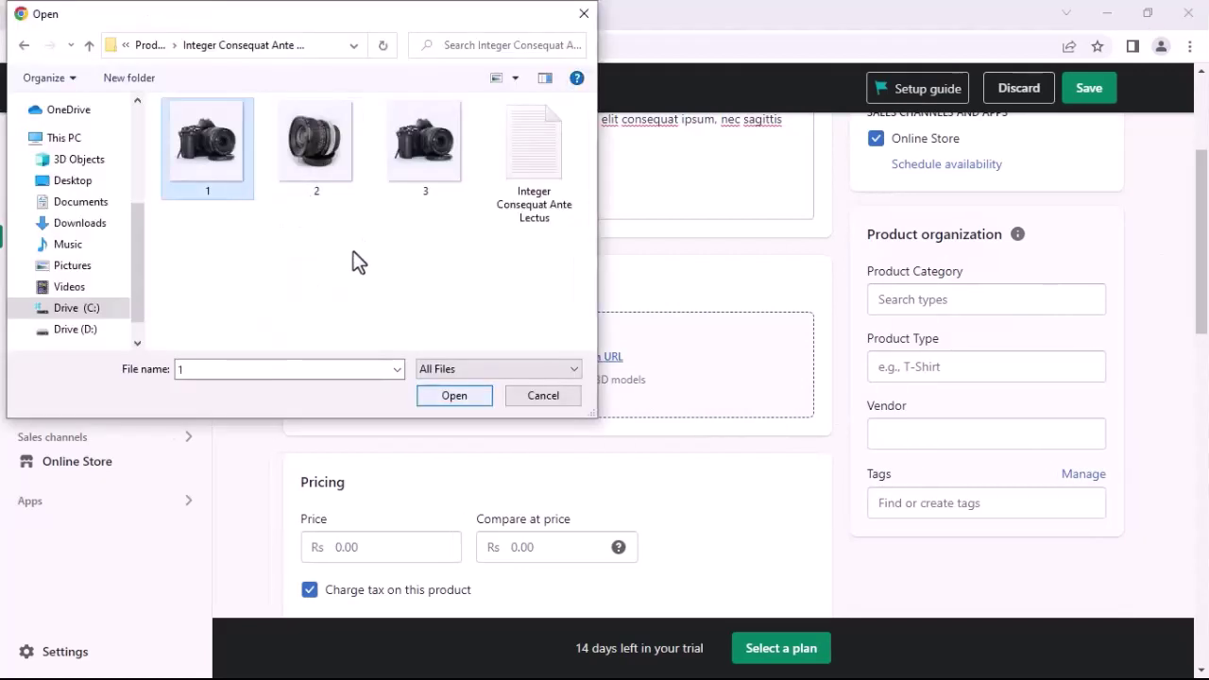
pyautogui.keyDown('shift'); pyautogui.click(421, 203); pyautogui.keyUp('shift')
pyautogui.click(441, 397)
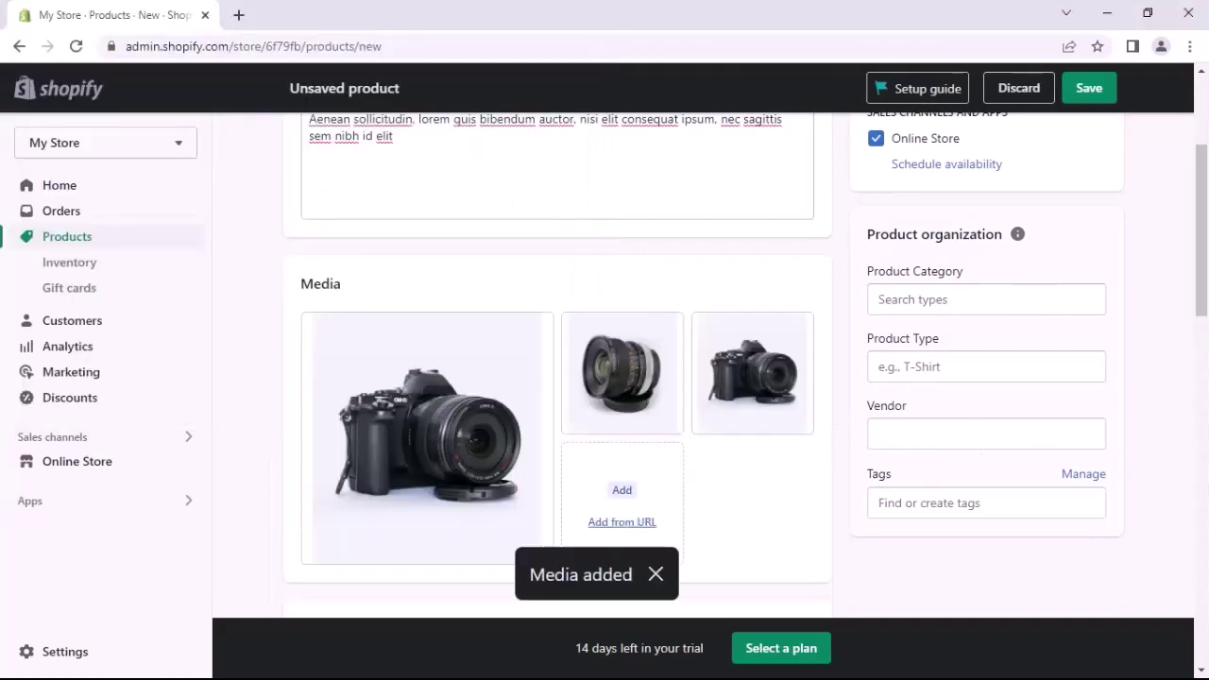
pyautogui.click(661, 578)
pyautogui.scroll(-3, 1198, 444)
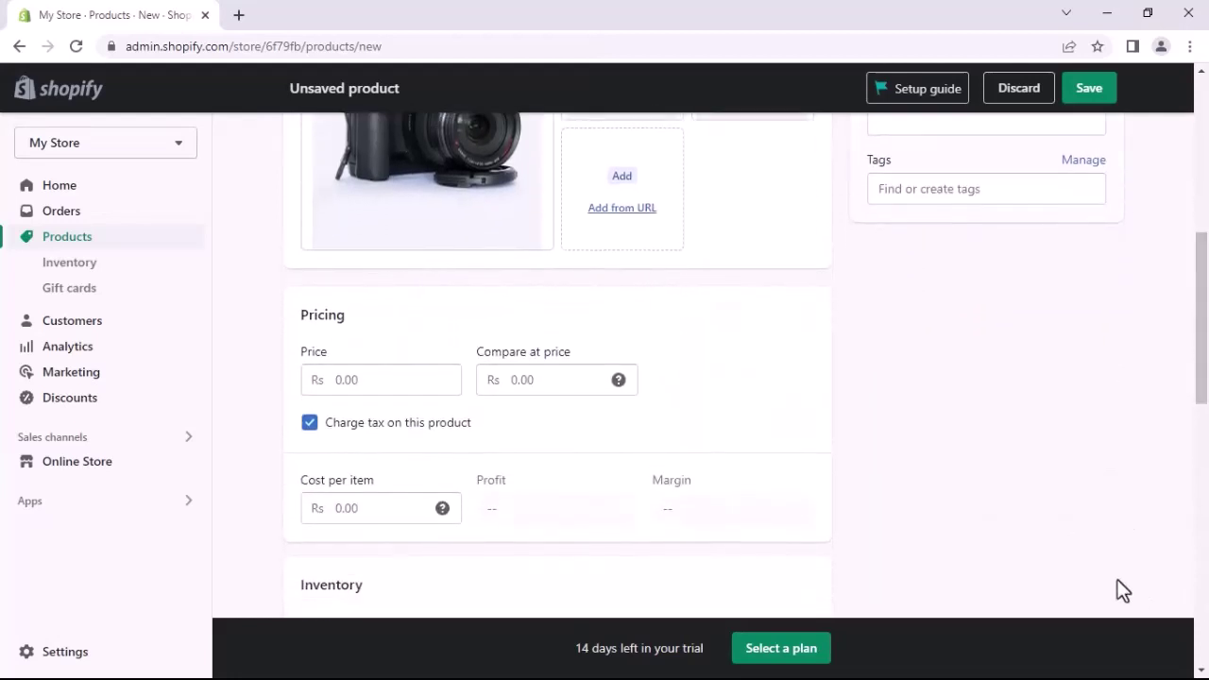
# Set the product price to Rs 109,000.00 and save it as Active.
pyautogui.click(364, 380)
pyautogui.write('109000')
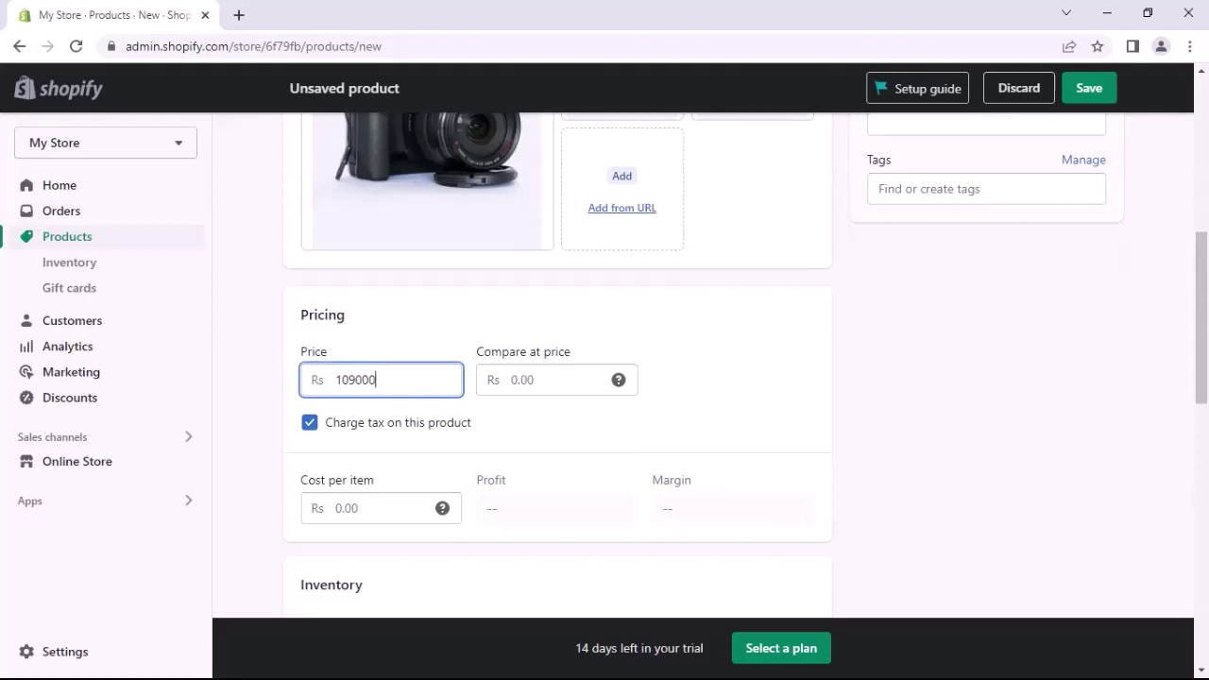
pyautogui.click(1061, 451)
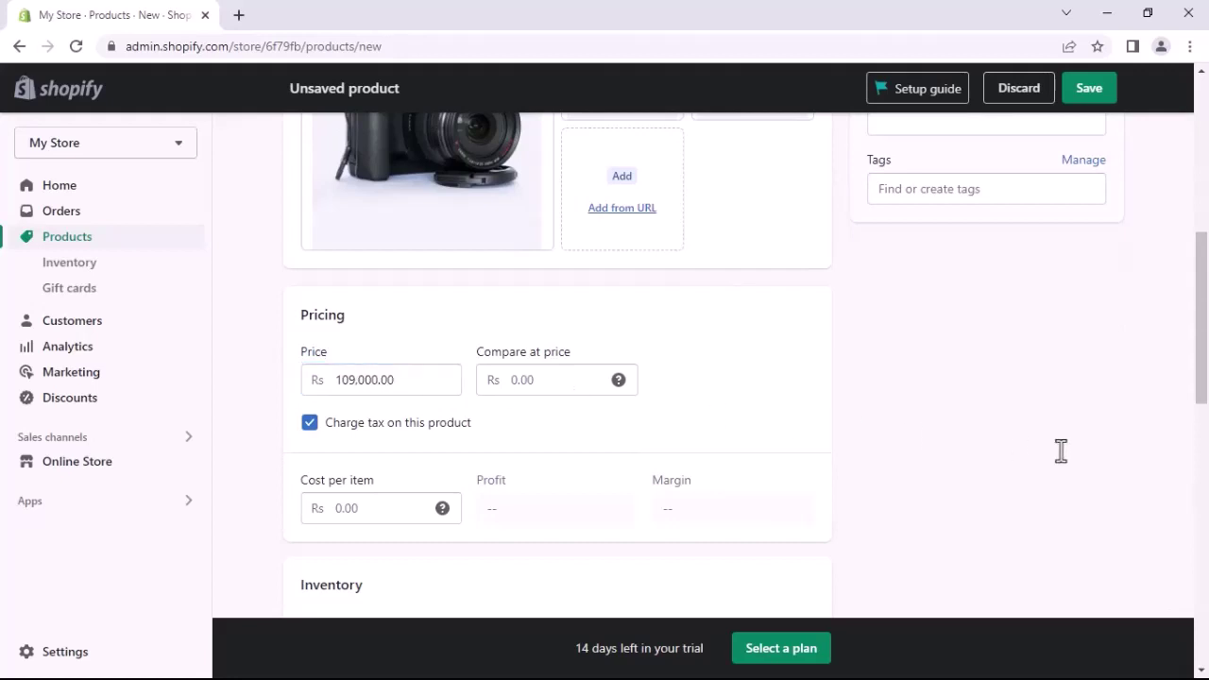
pyautogui.moveTo(1203, 340); pyautogui.dragTo(1205, 197)
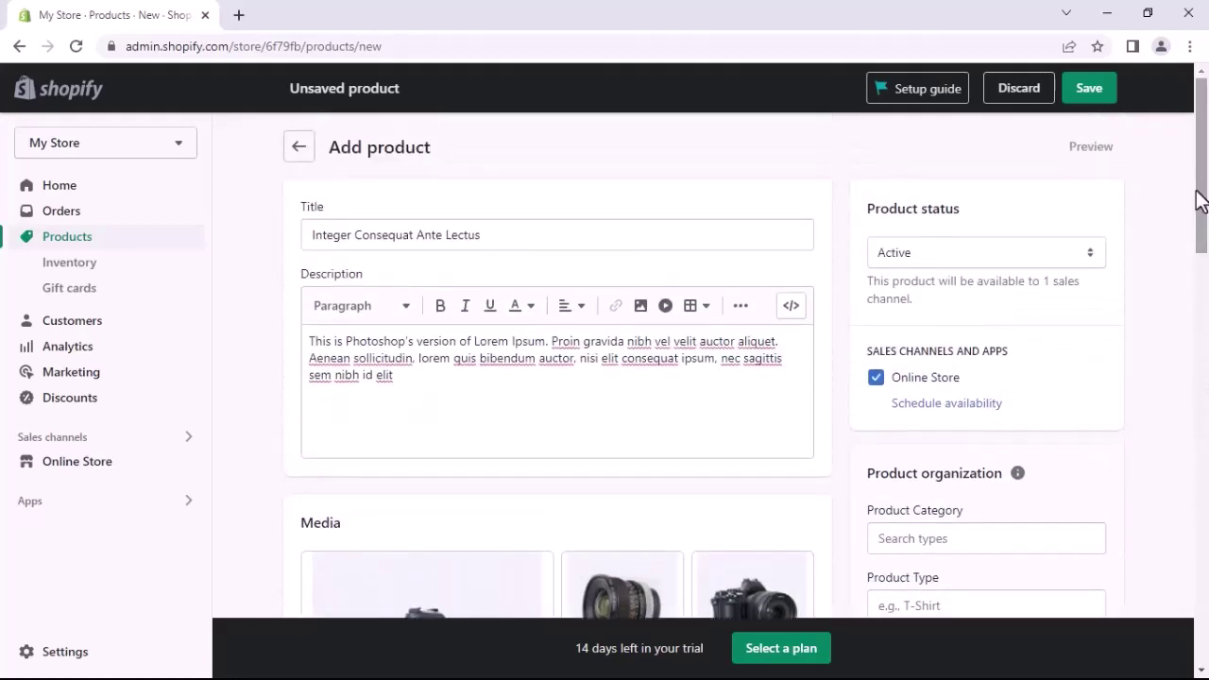
pyautogui.click(1089, 94)
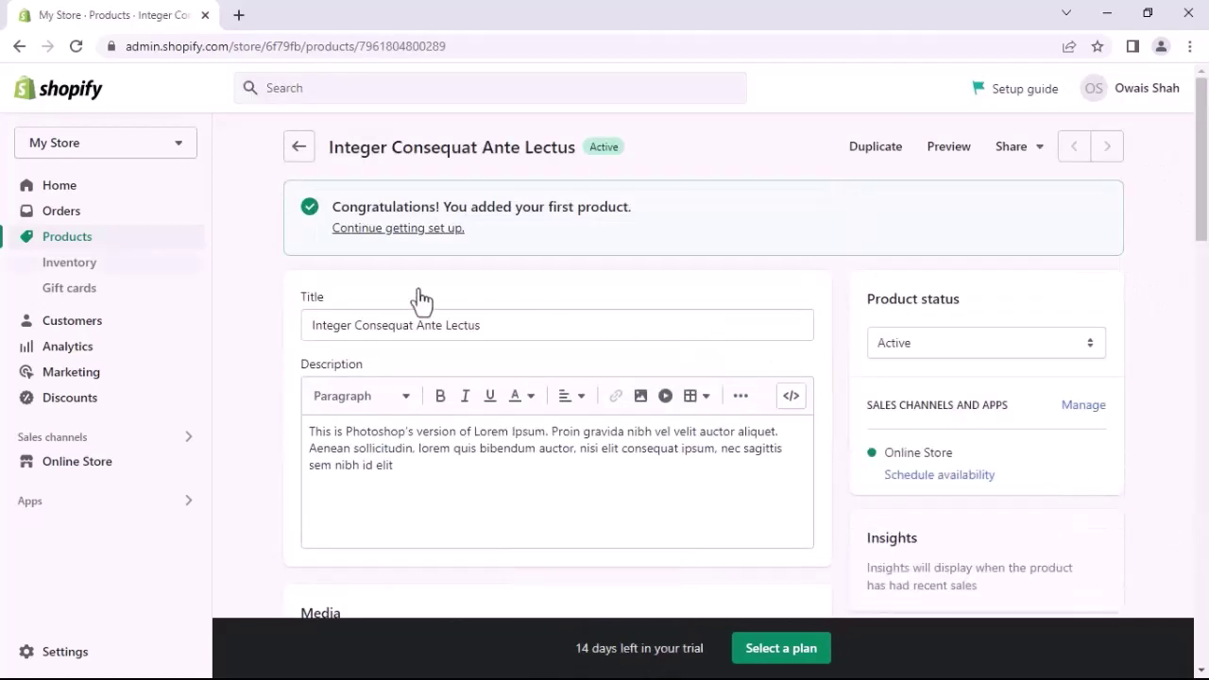
# Review the list of six active camera products, then go to the Online Store Themes page.
pyautogui.click(137, 245)
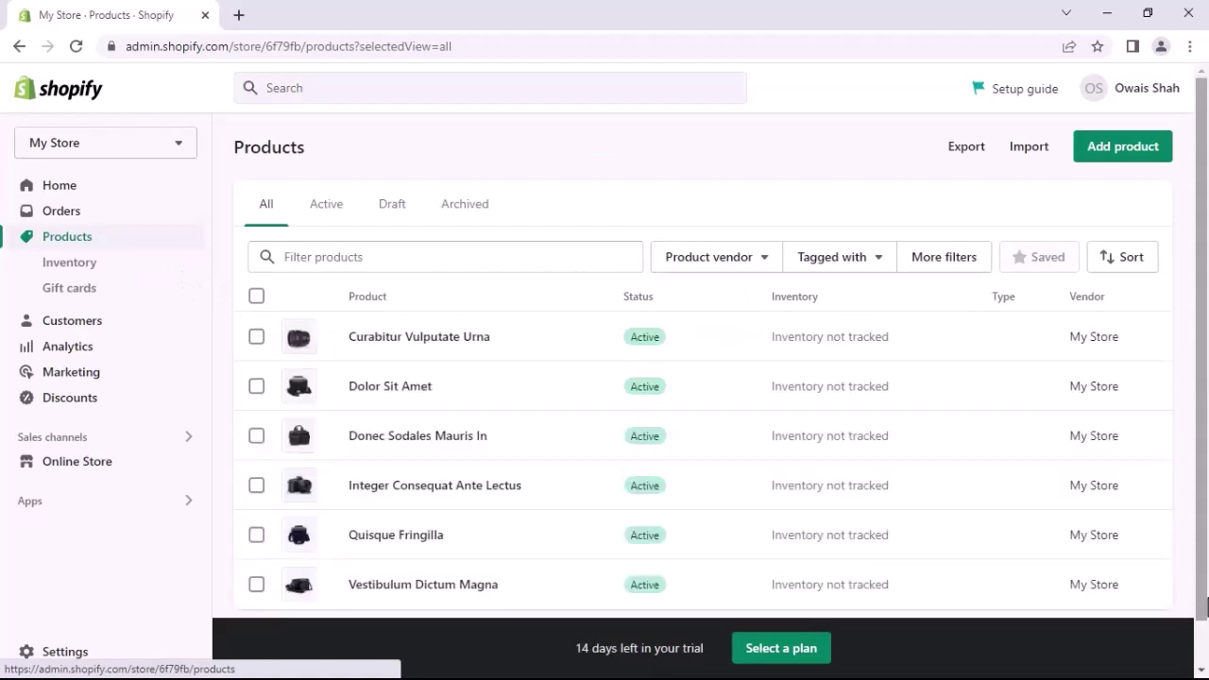
pyautogui.moveTo(1205, 586); pyautogui.dragTo(1206, 633)
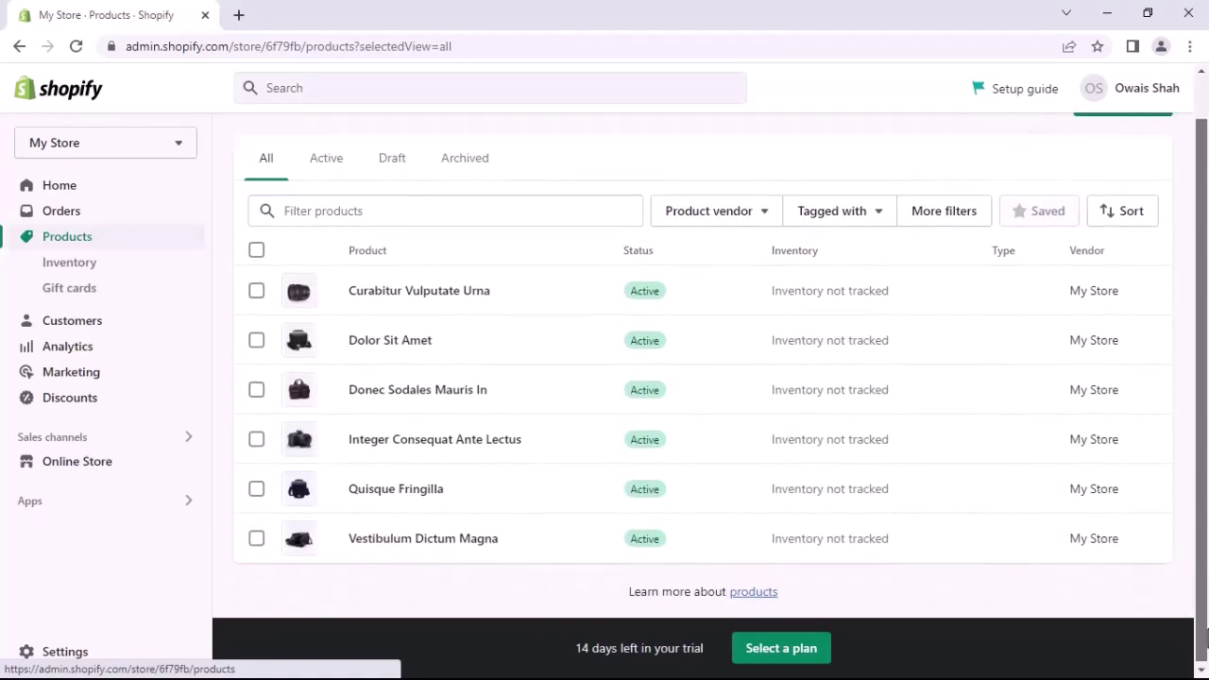
pyautogui.scroll(1, 1206, 635)
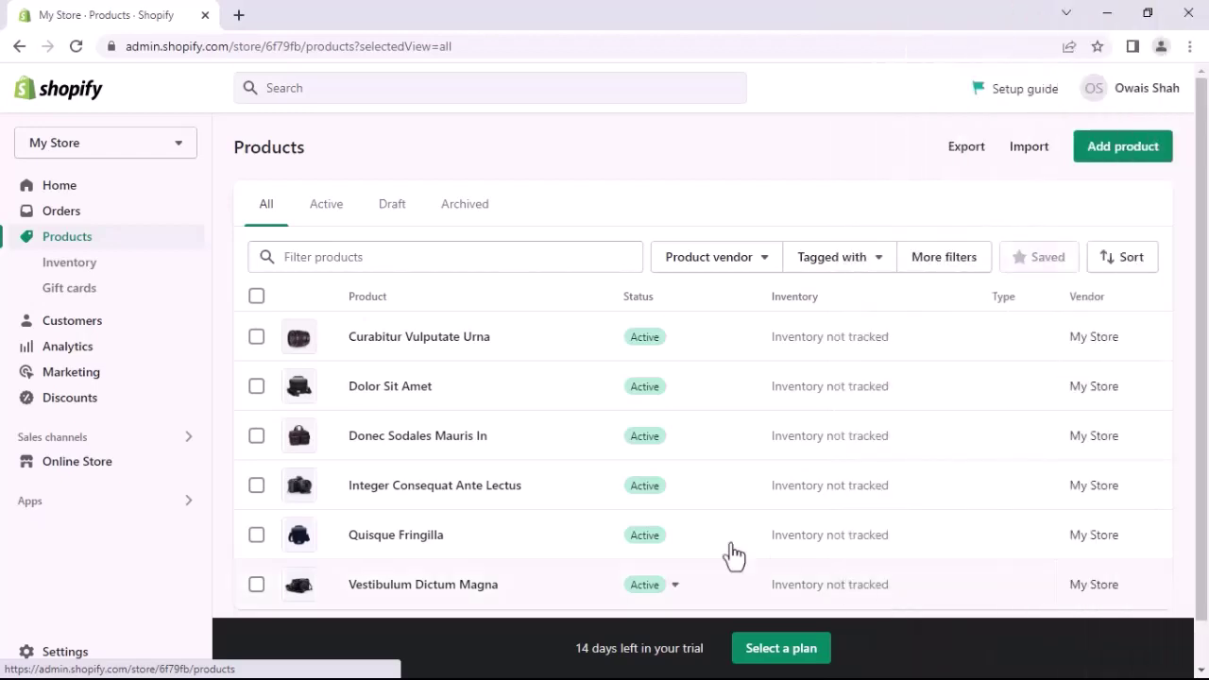
pyautogui.click(91, 466)
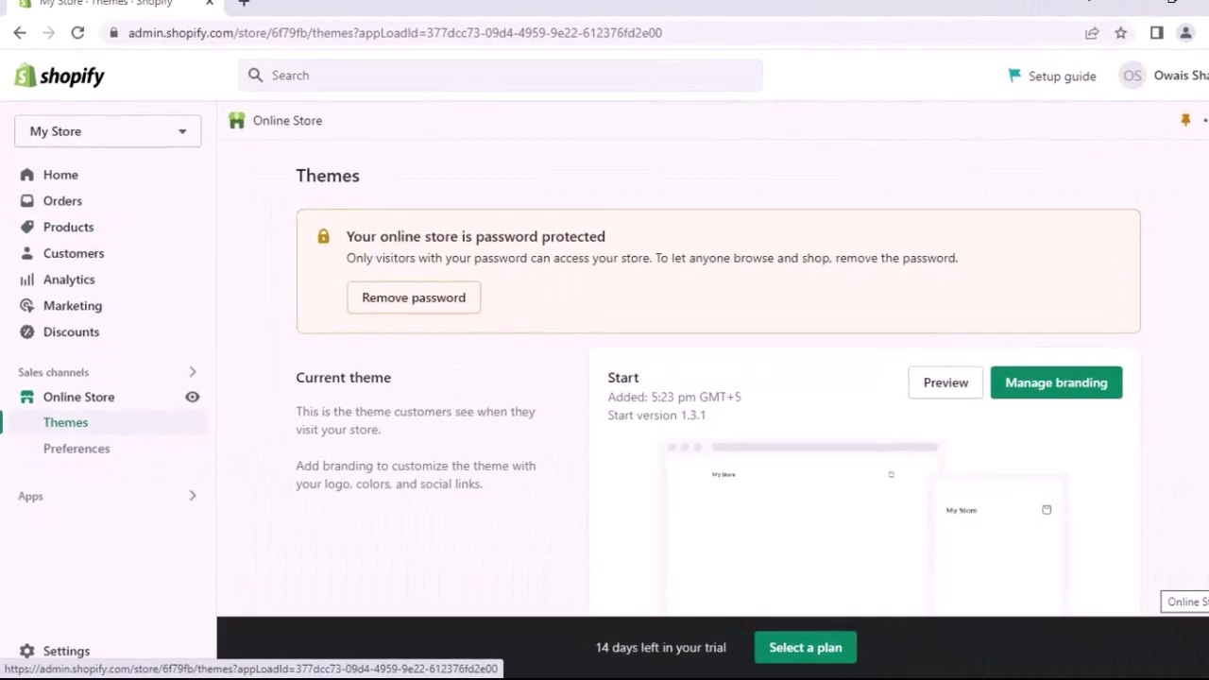